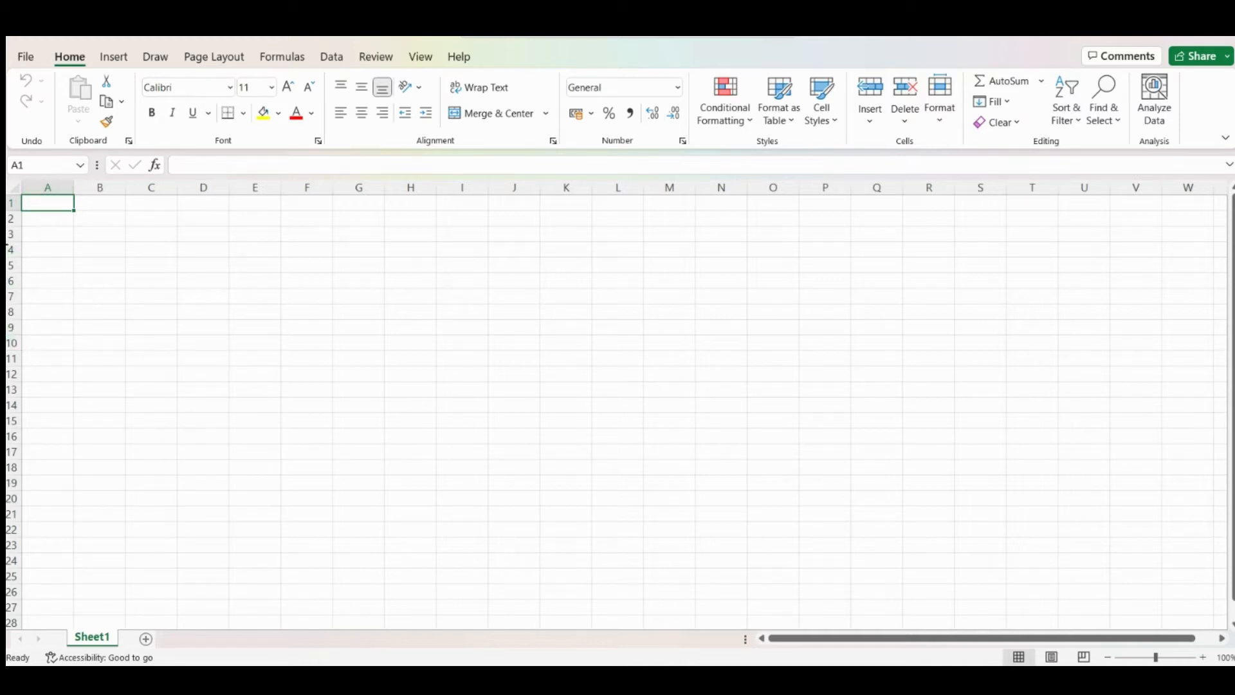
left_click(49, 220)
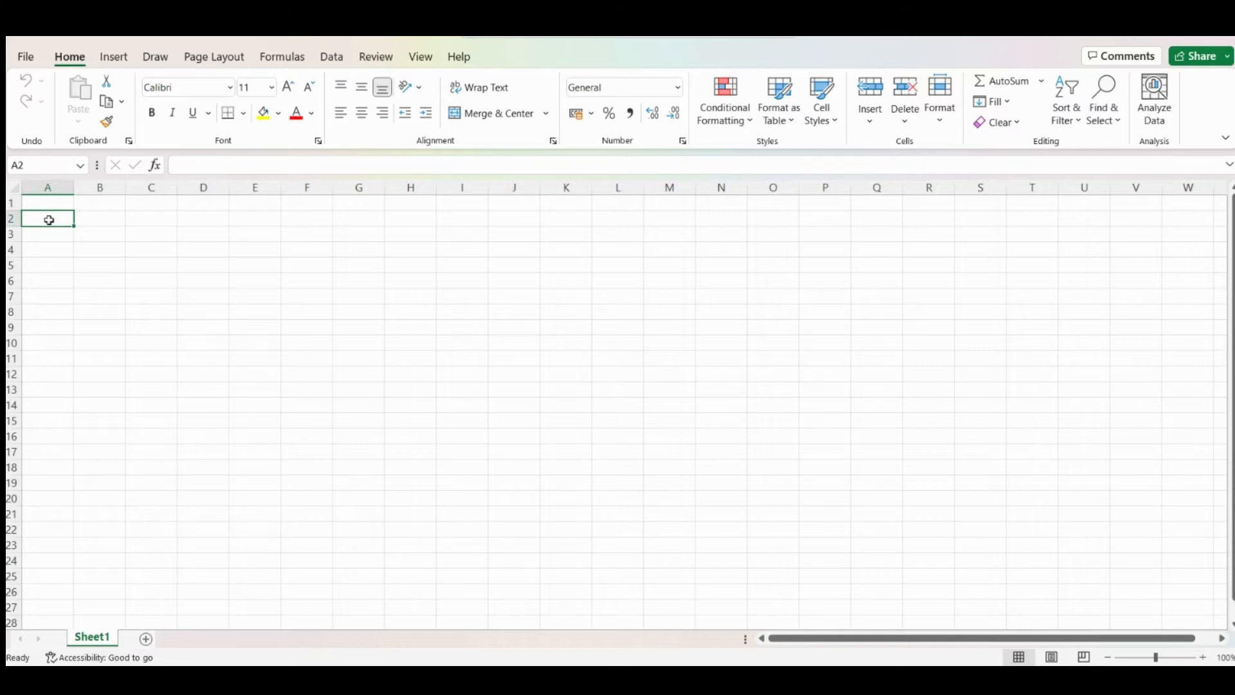
left_click(42, 248)
left_click(54, 280)
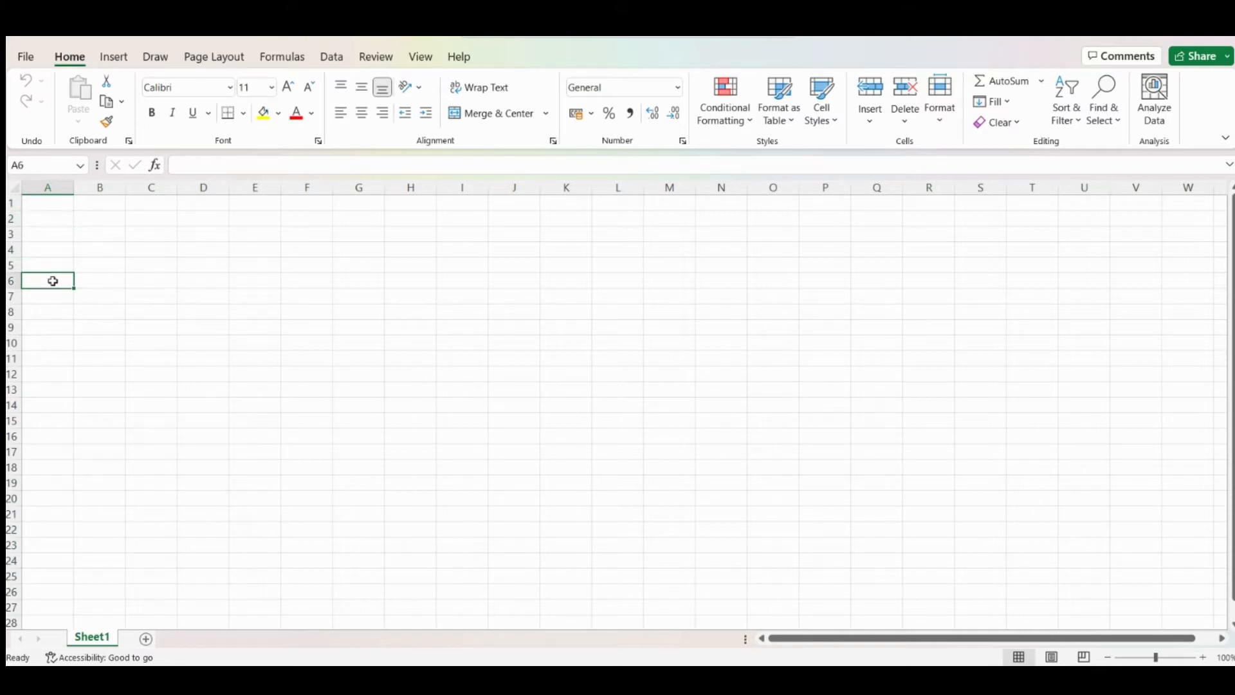
left_click(89, 204)
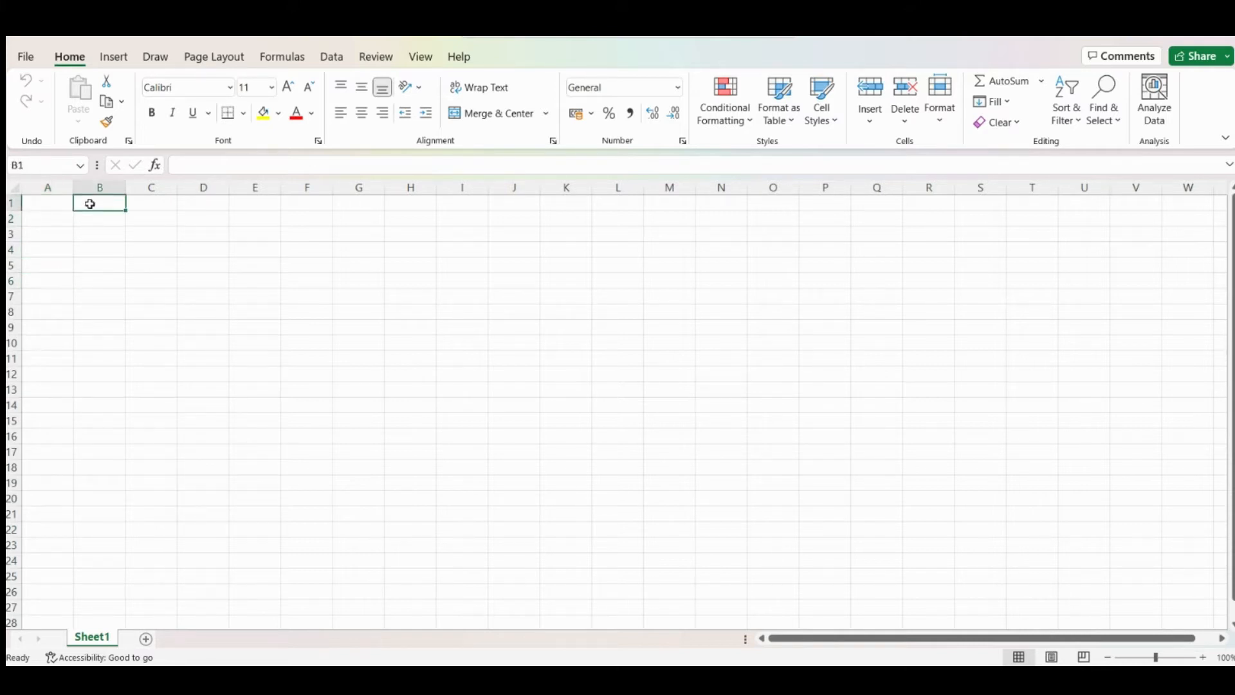
left_click(137, 205)
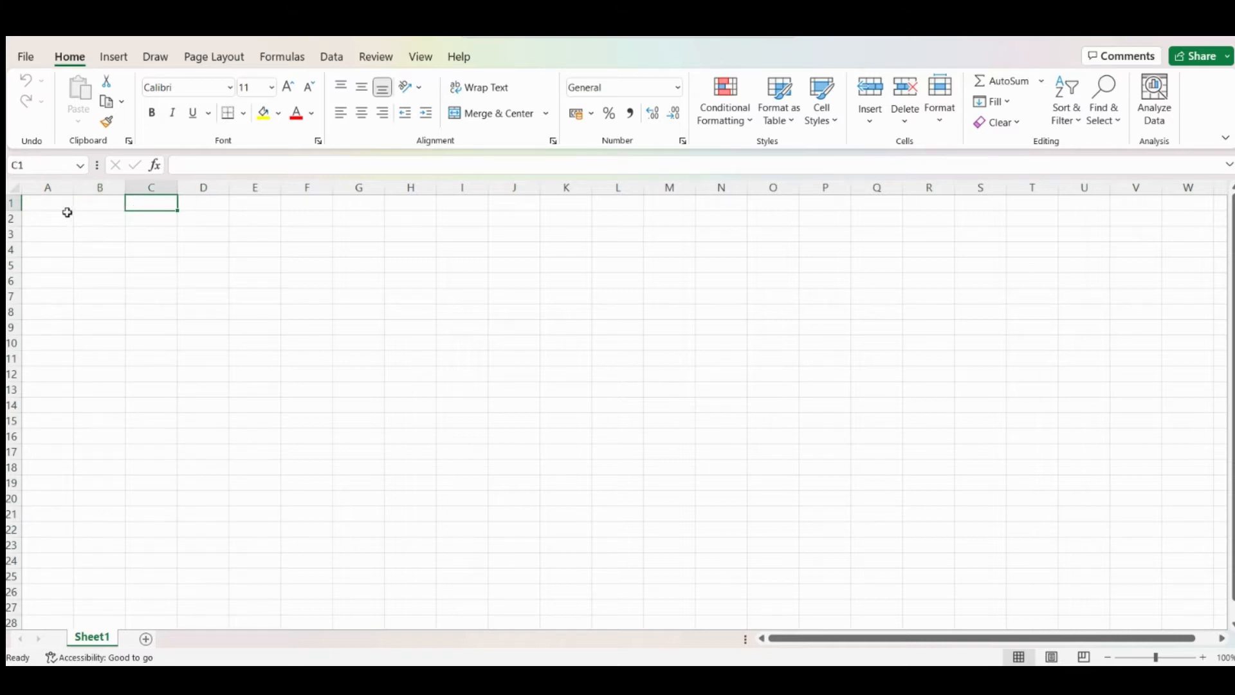
- Enter the headings "Shopping List" in cell A1 and "Price" in cell B1
left_click(50, 201)
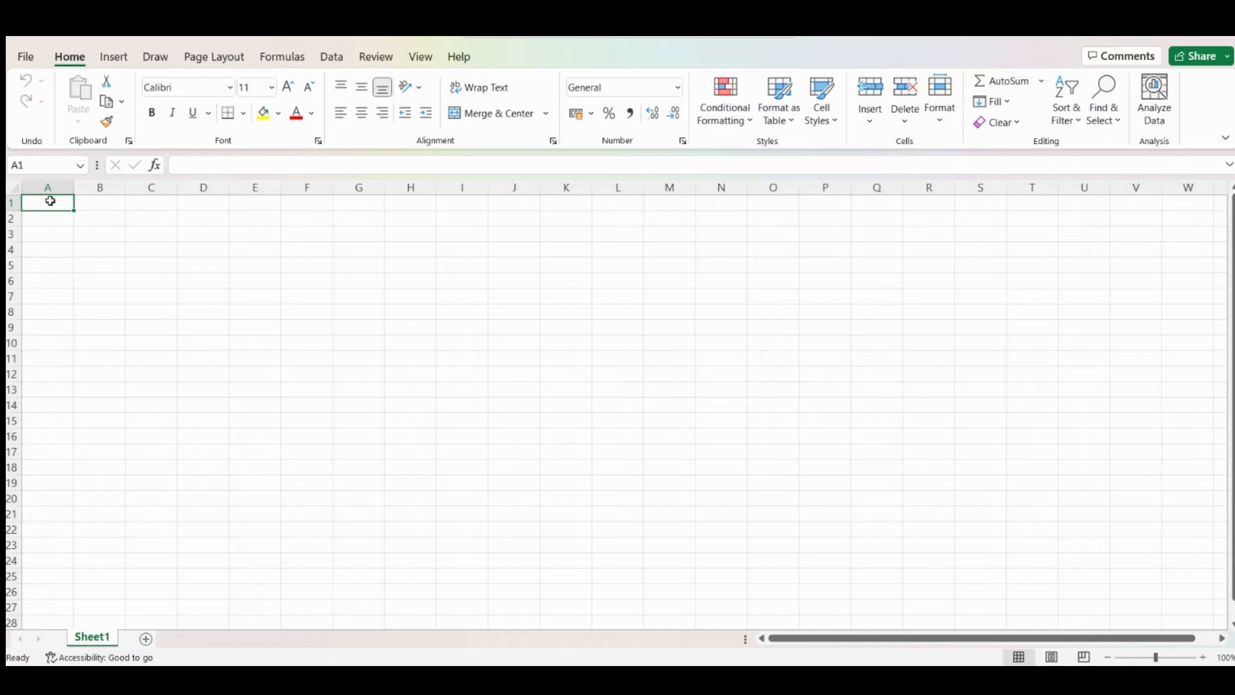
type("S")
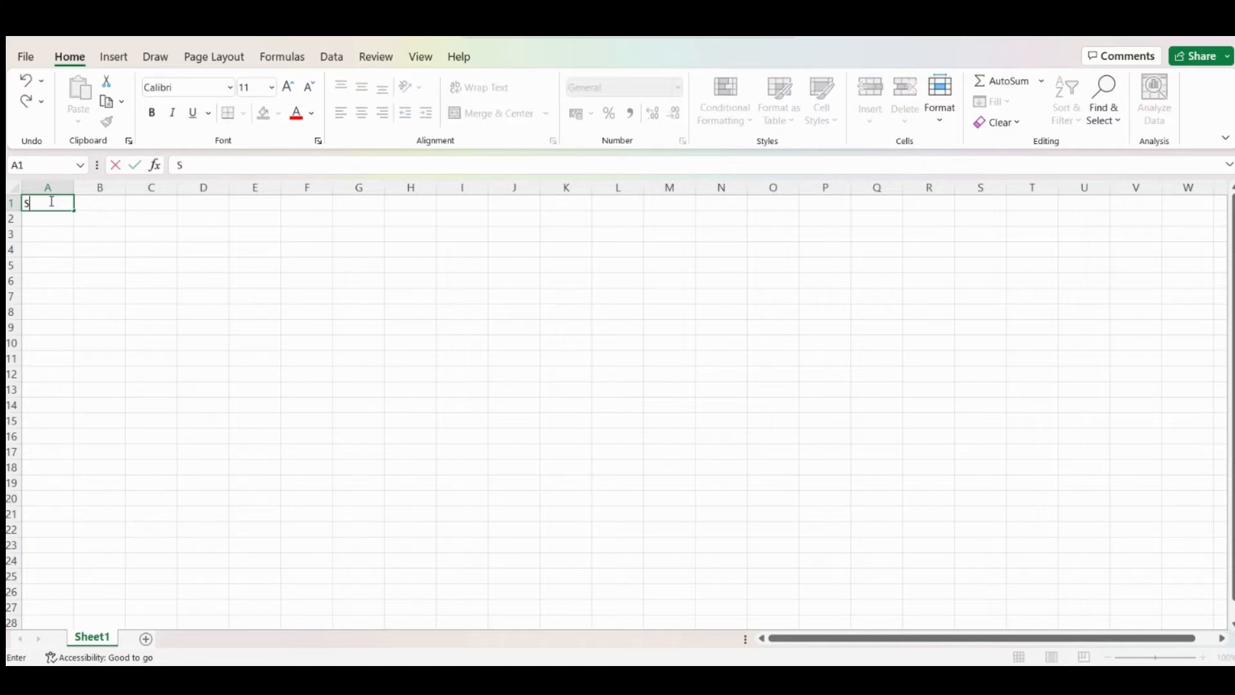
type("hopping List")
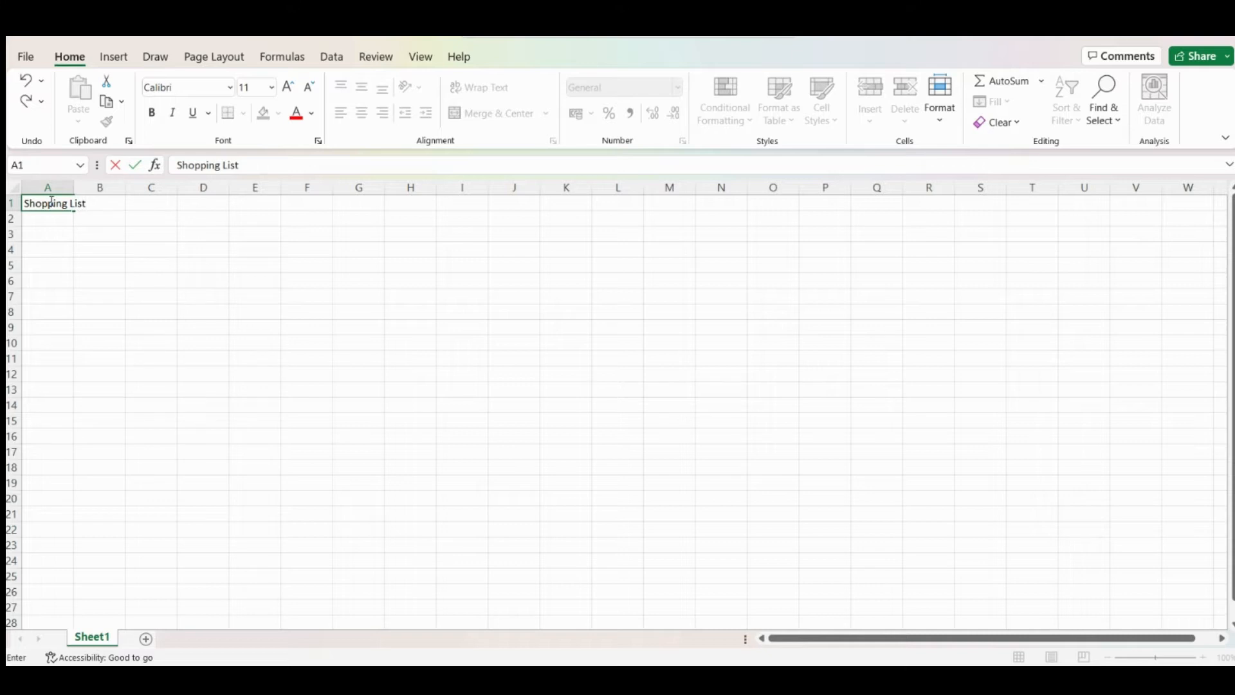
left_click(103, 204)
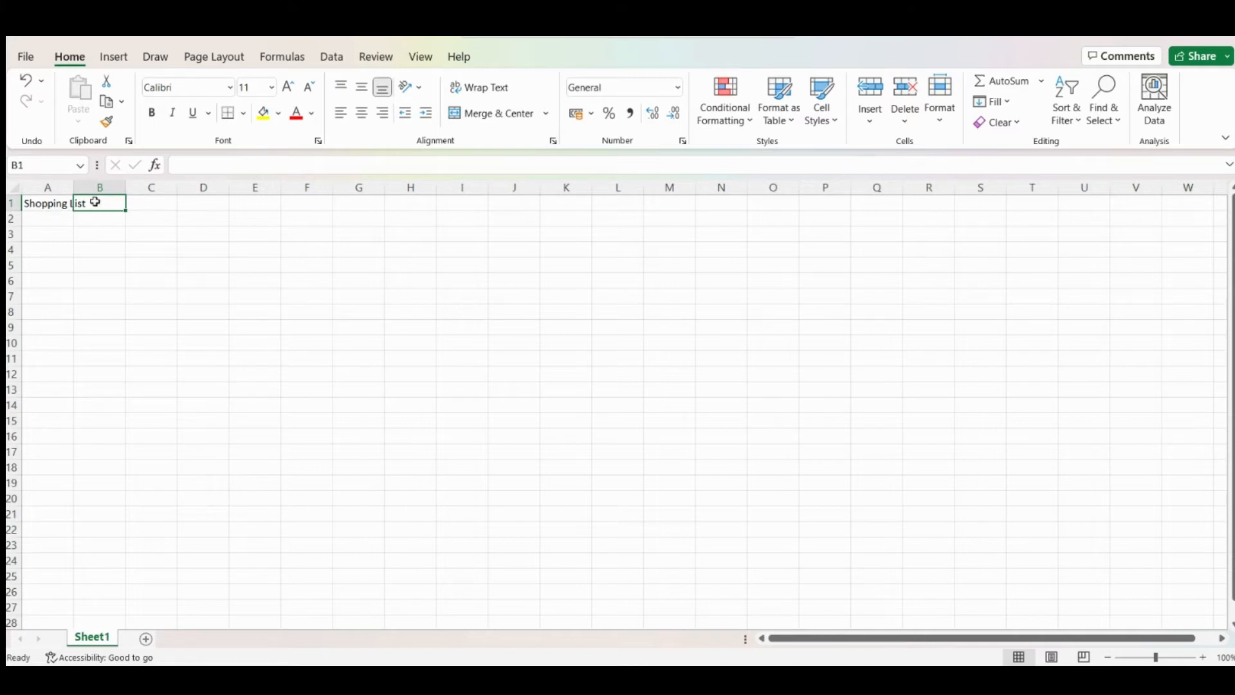
type("Pr")
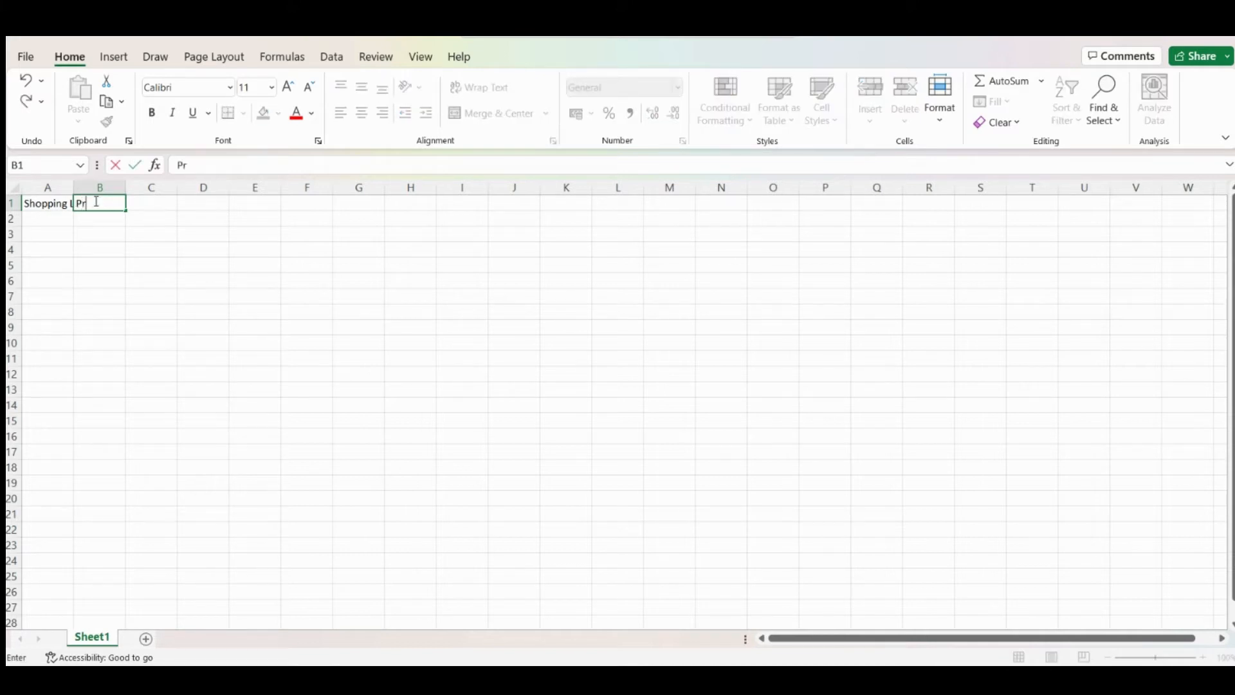
type("ice")
- Add Rice with price 2 in row 2 and Bread with price 1.5 in row 3
left_click(54, 219)
type("Rice")
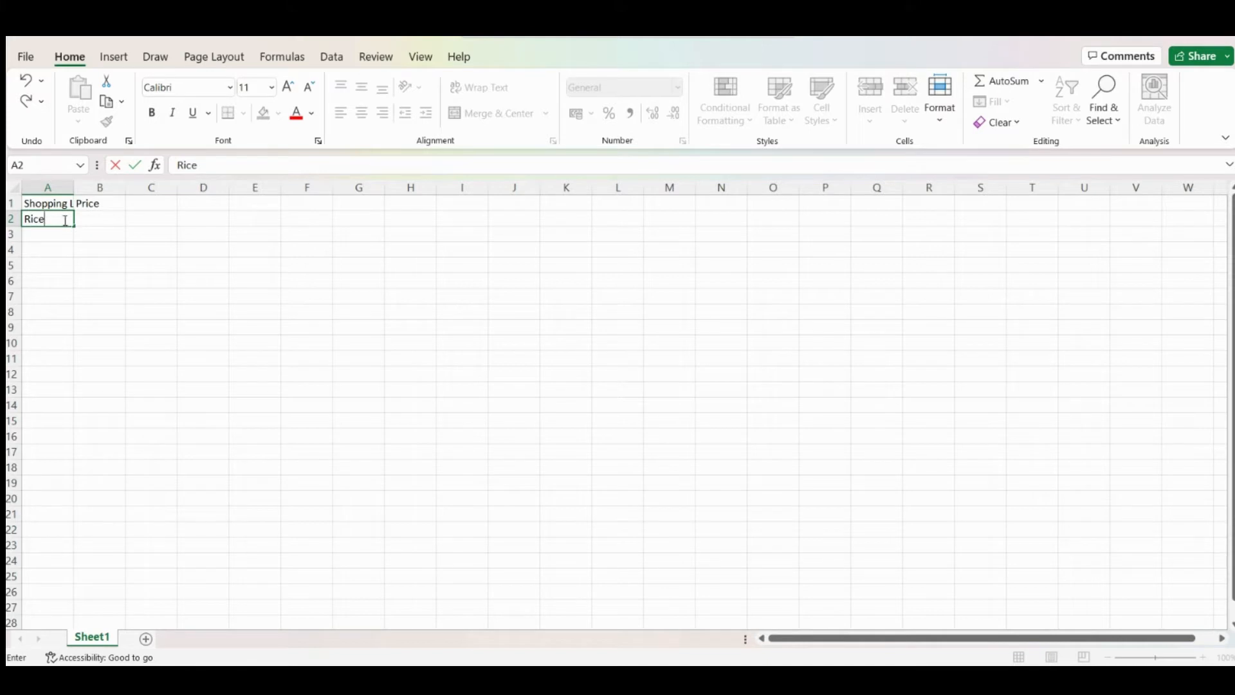
left_click(103, 224)
type("2")
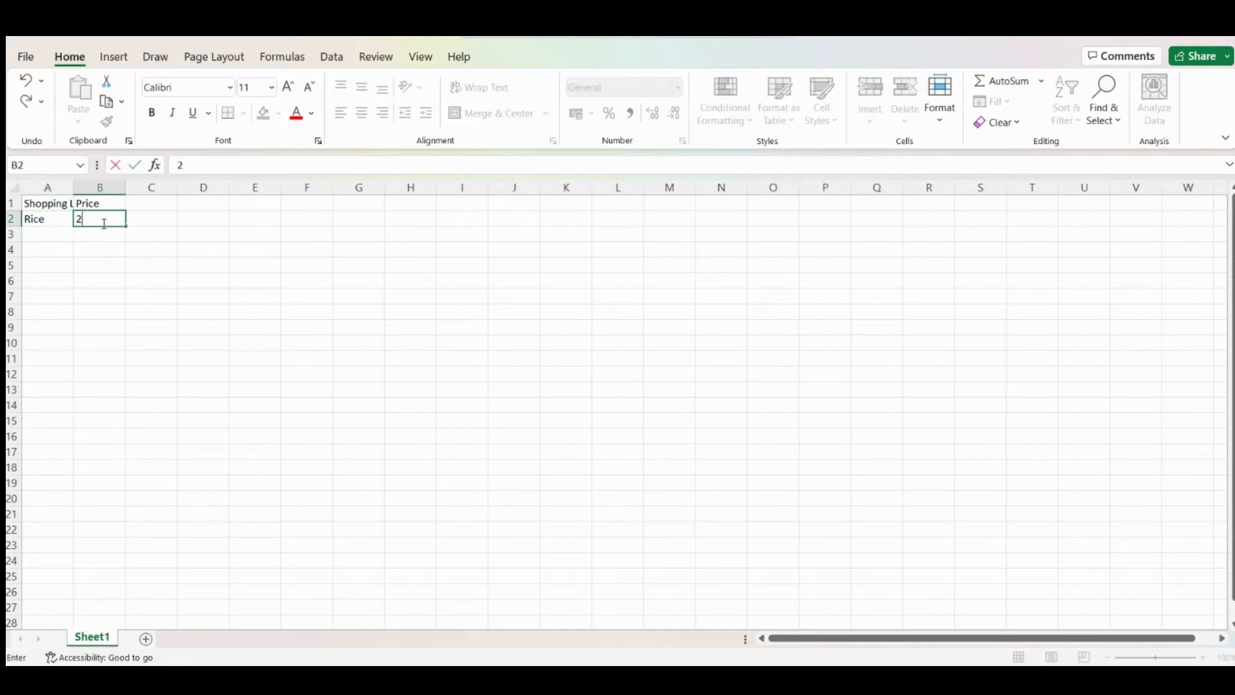
left_click(39, 235)
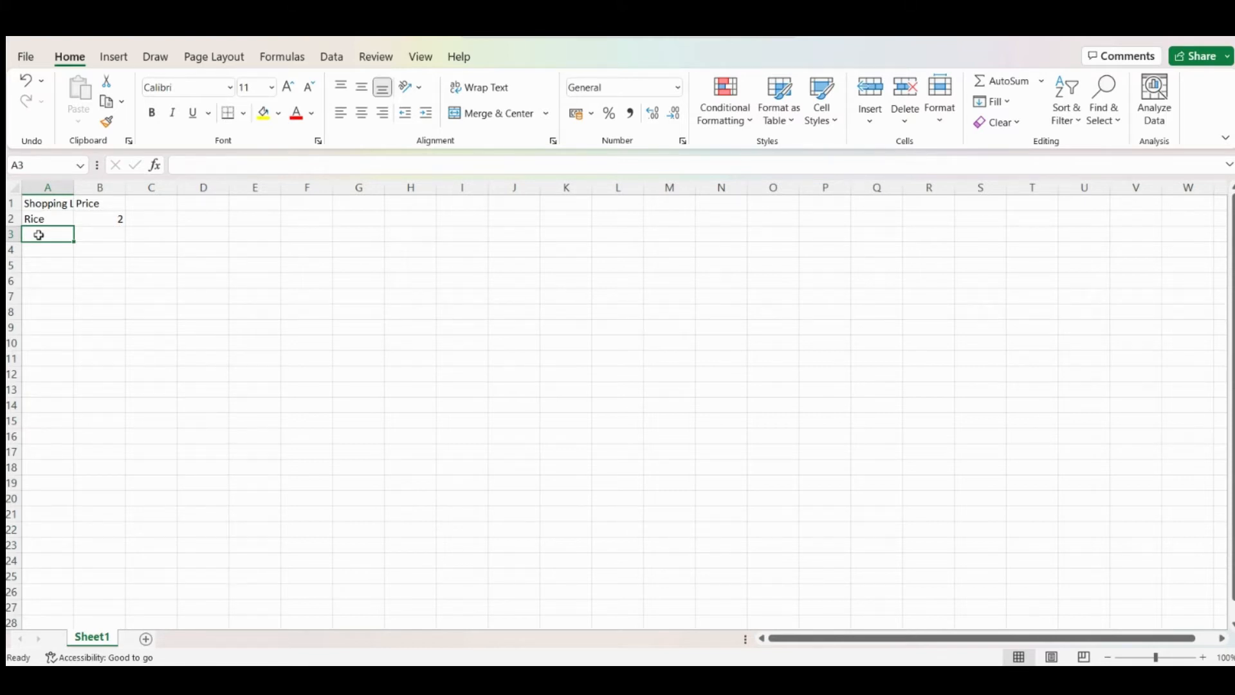
type("Brea")
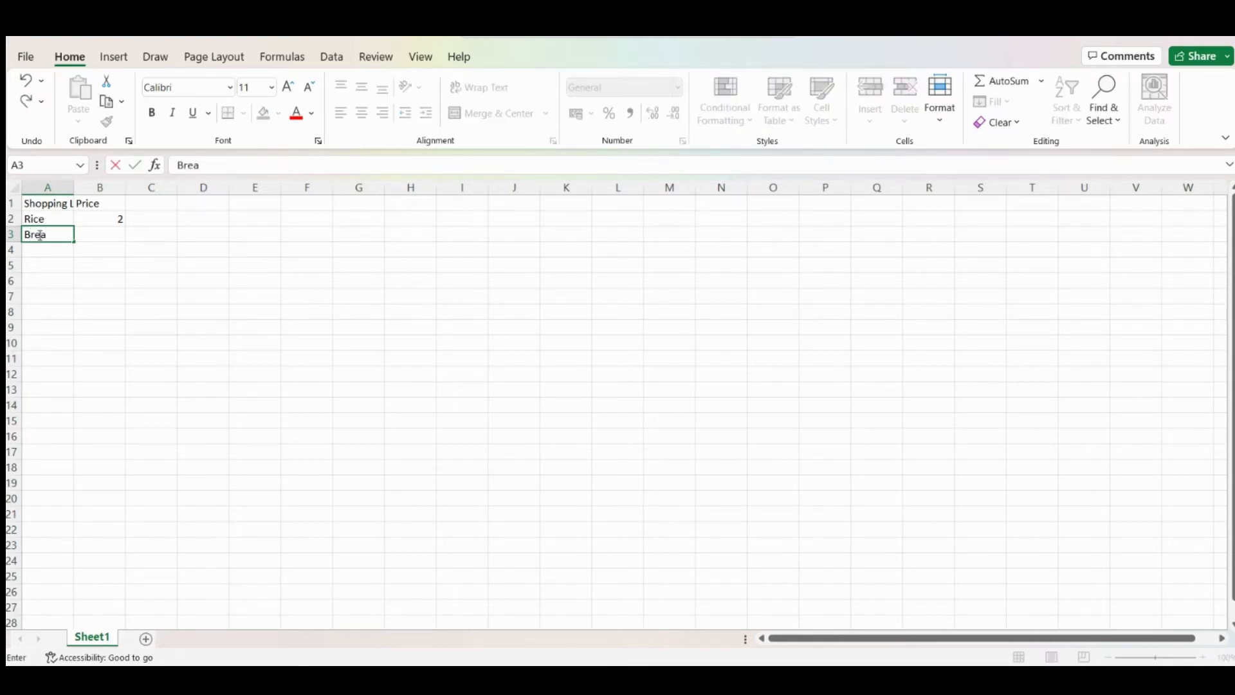
type("d")
left_click(97, 230)
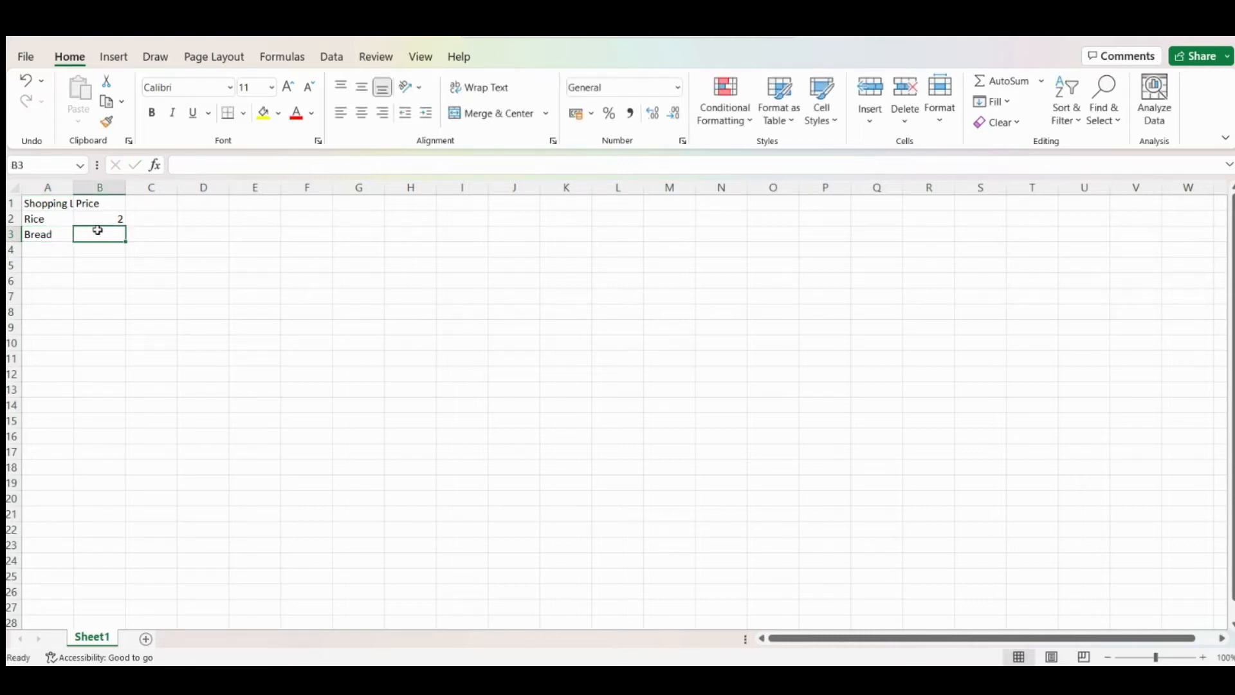
type("1.5")
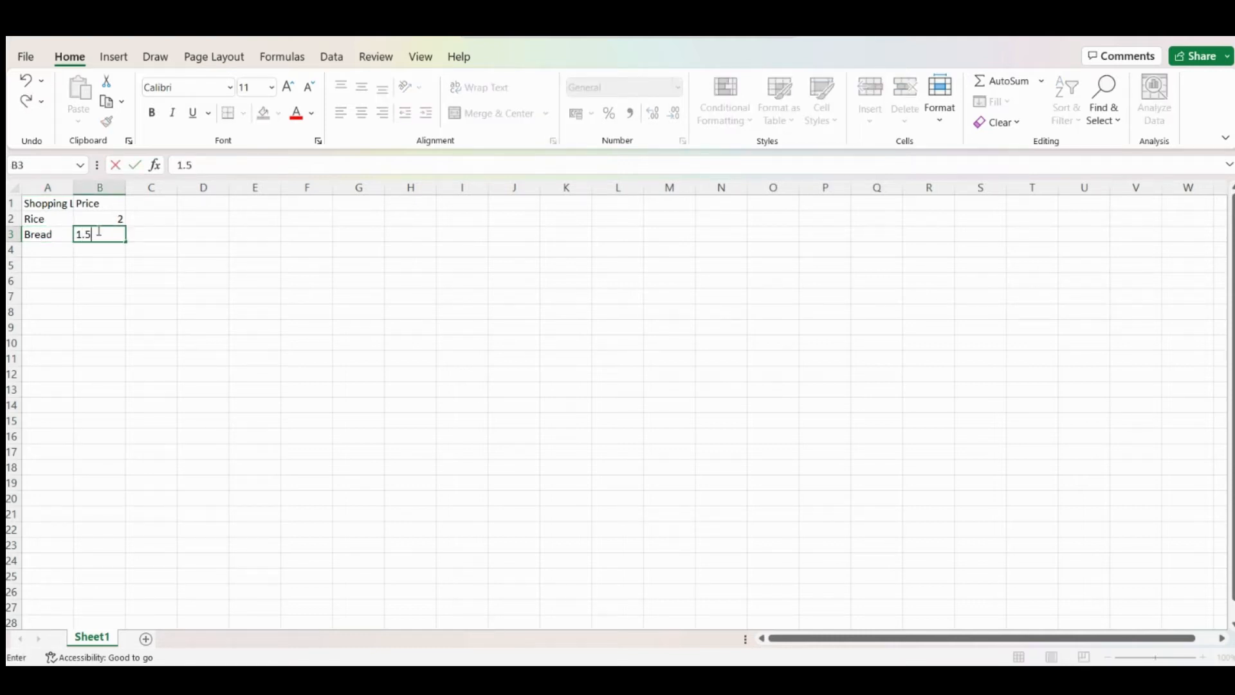
- Add Milk with price 0.5 in row 4 and Sausage with price 3.50 in row 5
left_click(32, 250)
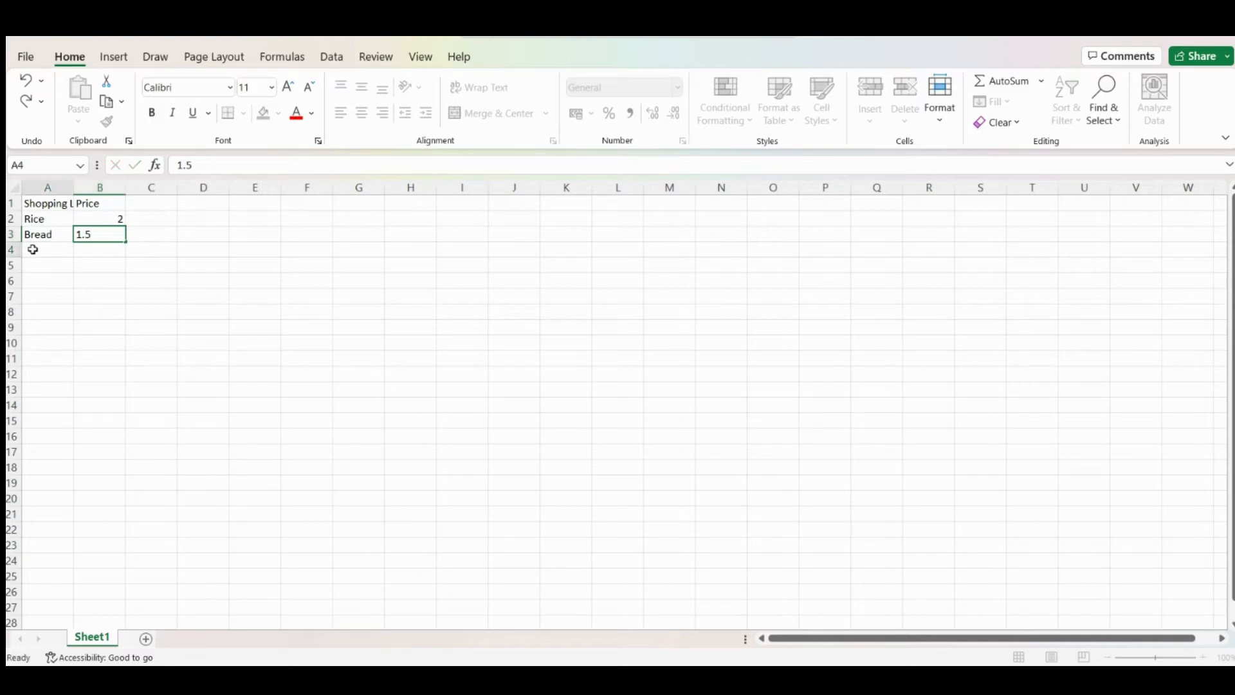
type("Milk")
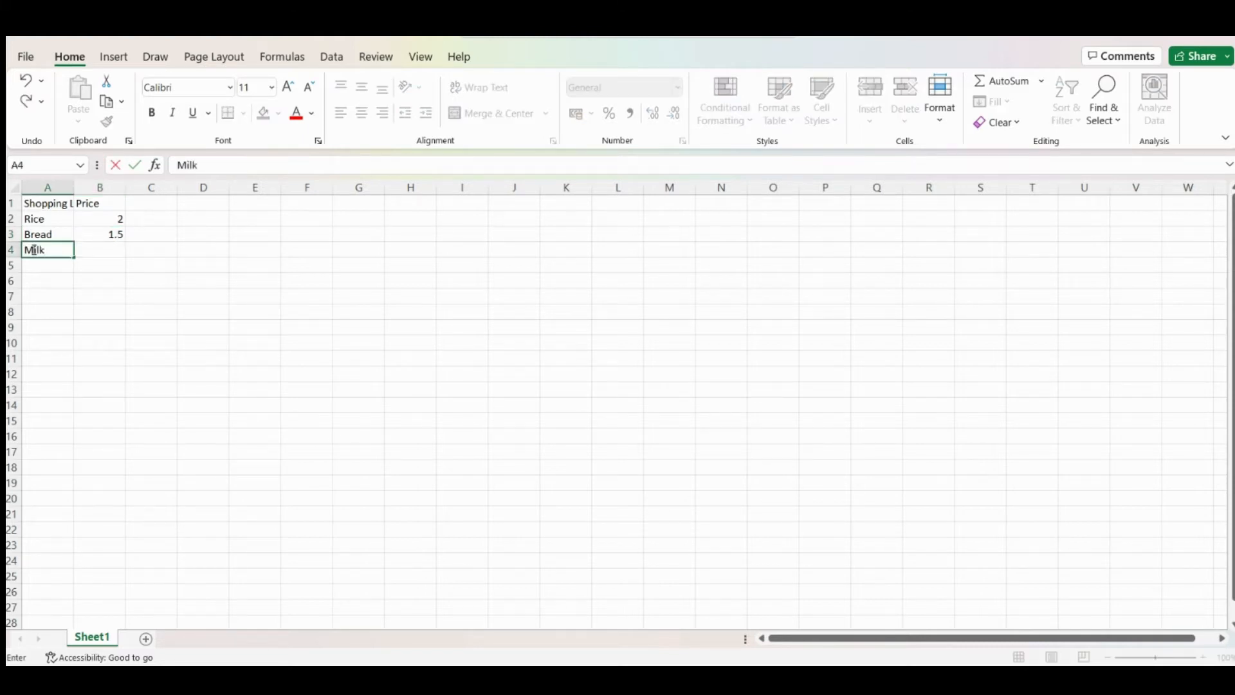
left_click(110, 251)
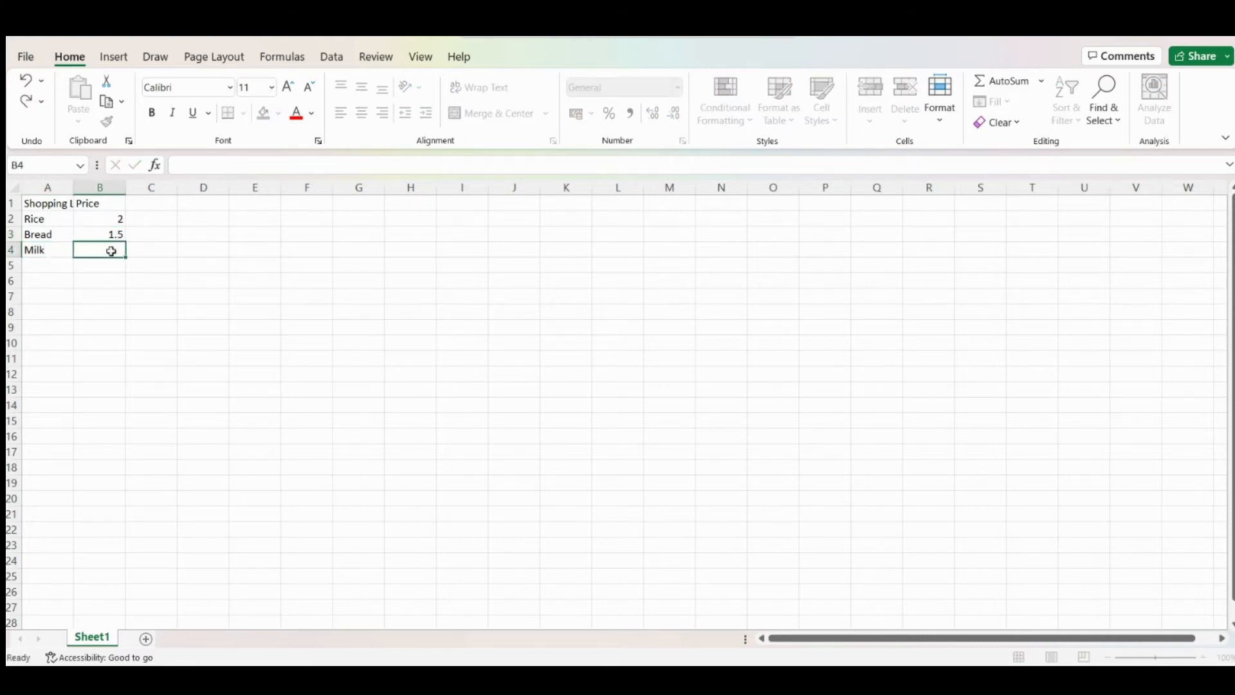
double_click(113, 251)
type("0.5")
left_click(39, 262)
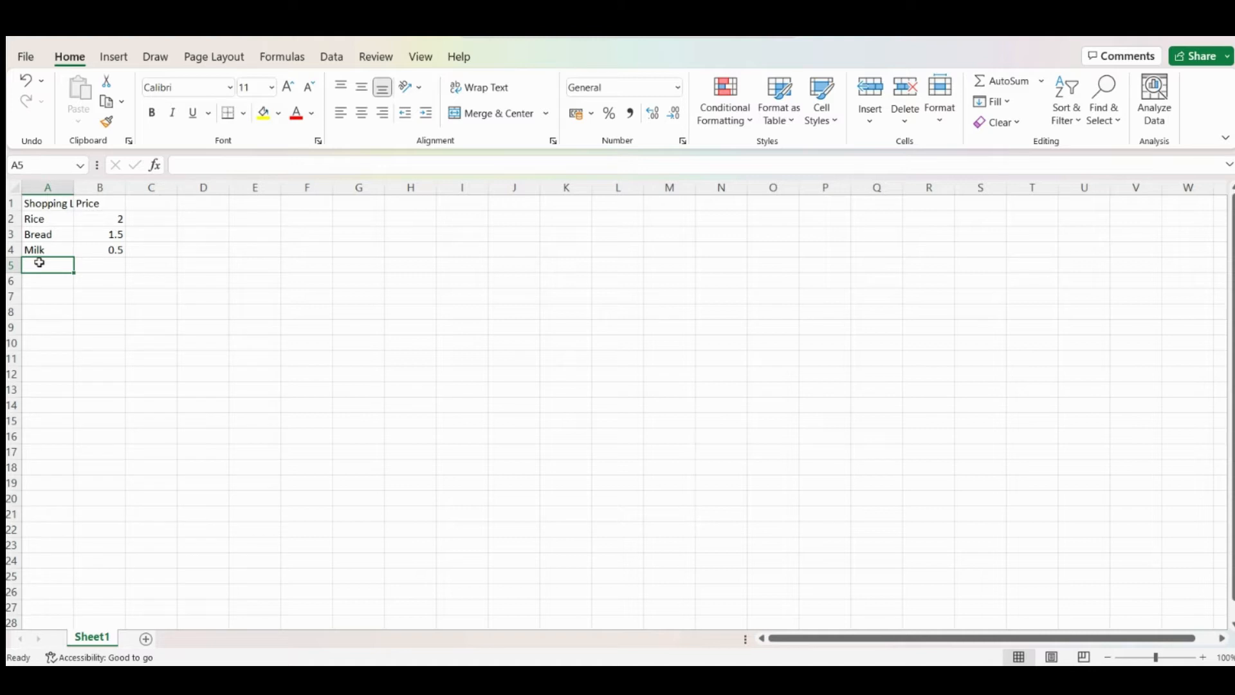
type("Sa")
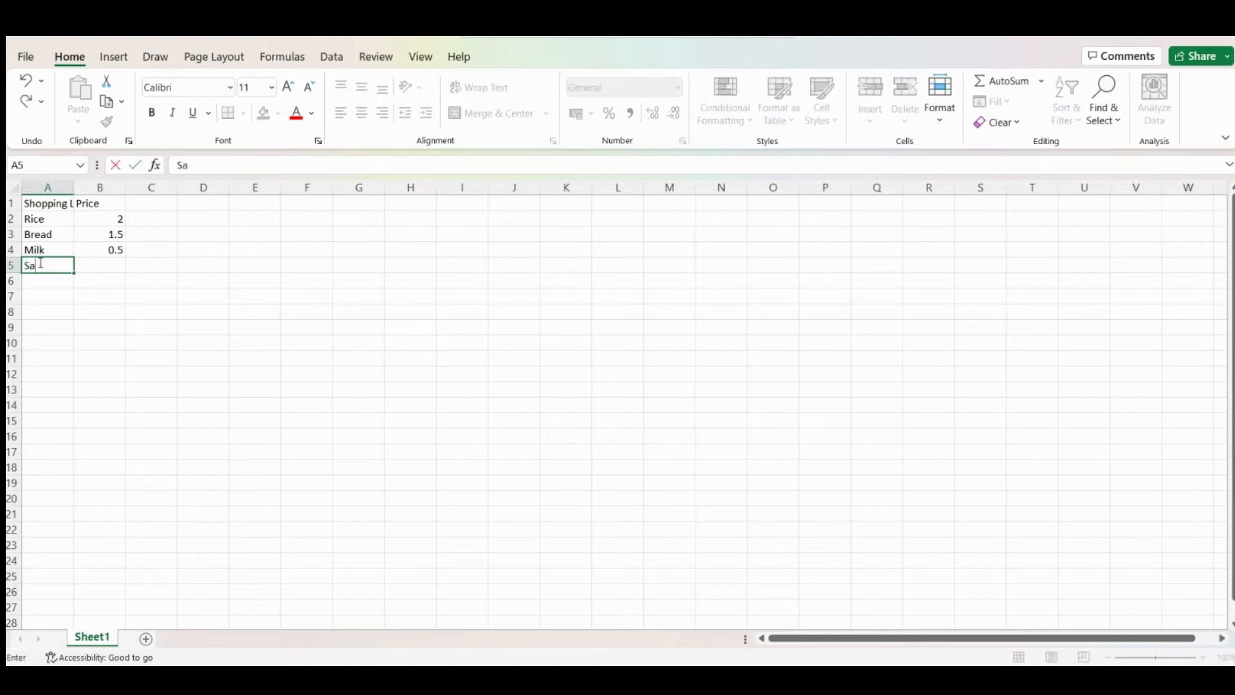
type("usage")
left_click(106, 266)
type("3")
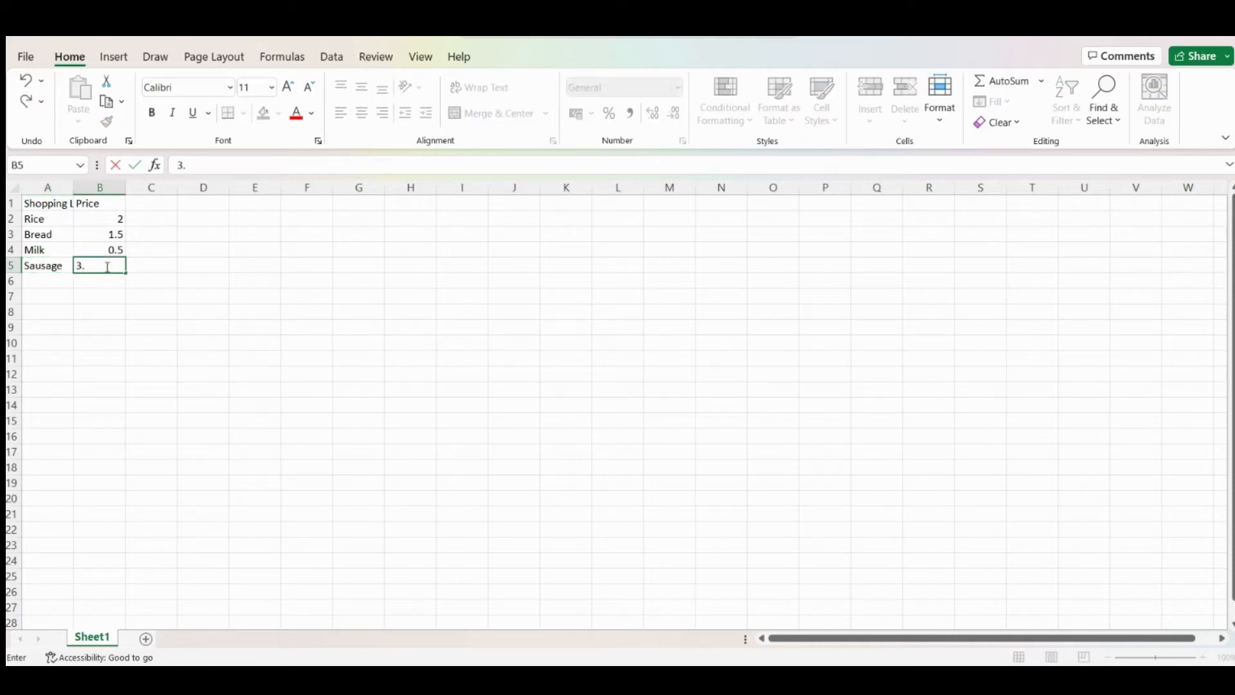
type(".50")
left_click(128, 312)
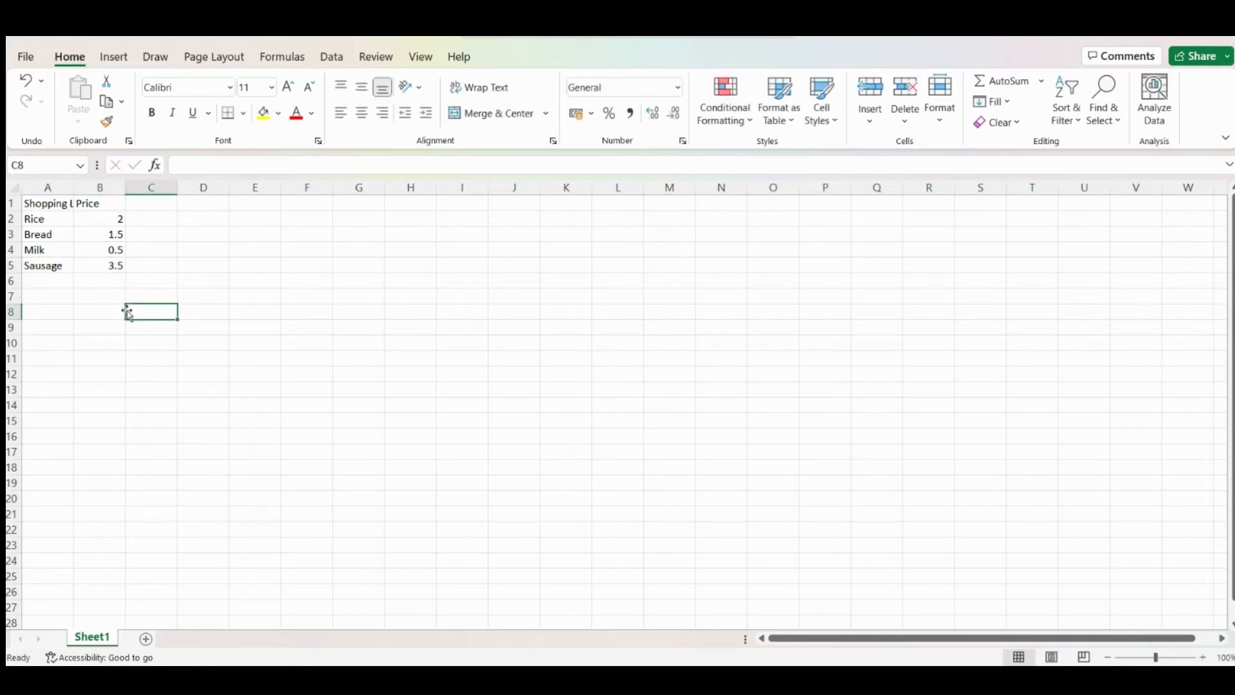
- Try widening column A manually to fit the "Shopping List" heading, and undo the resize
left_click(49, 206)
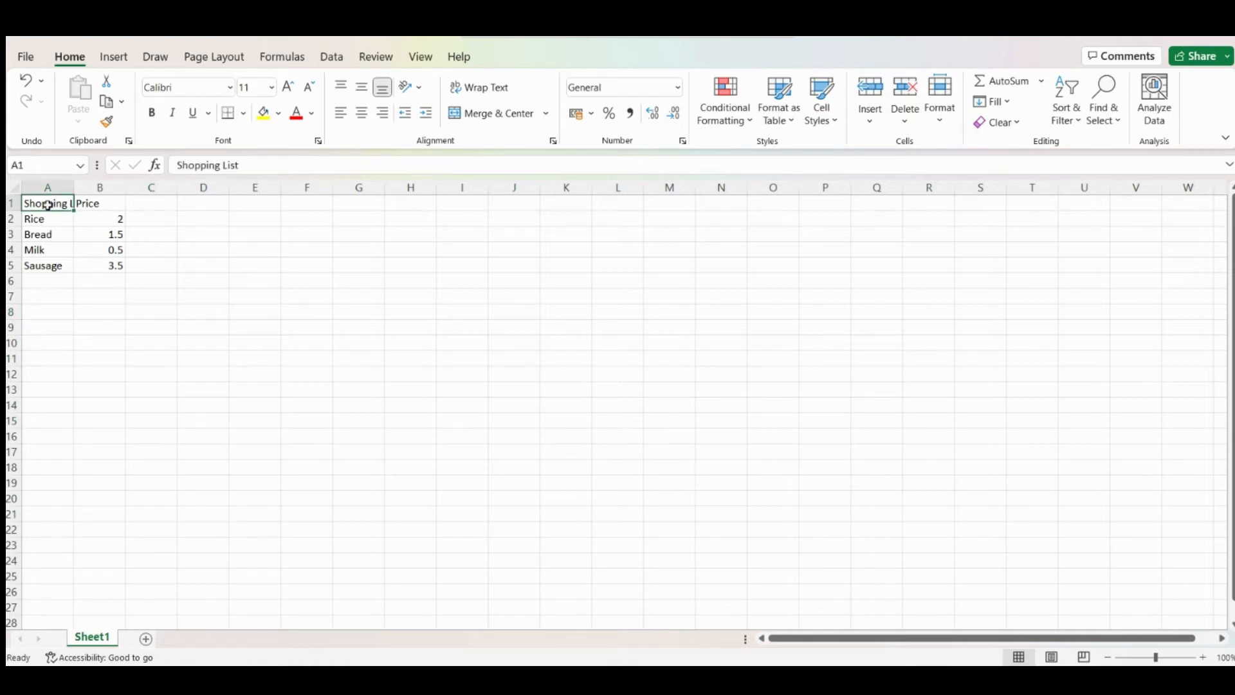
left_click(67, 281)
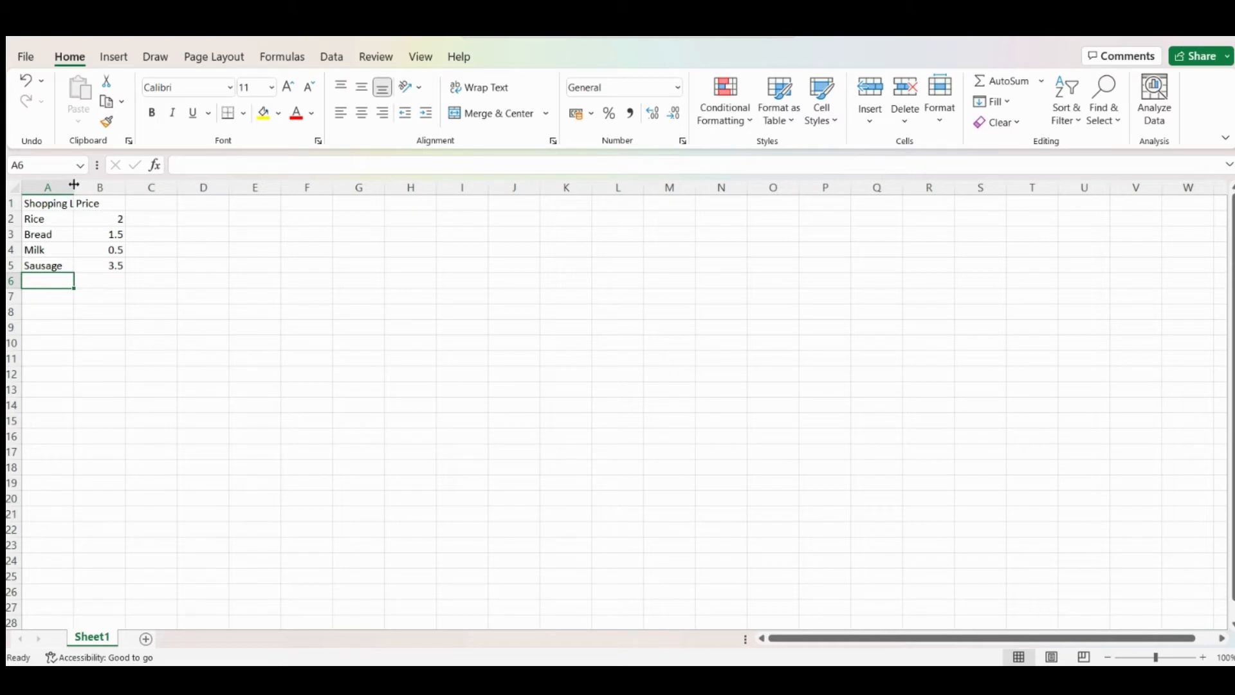
left_click_drag(74, 185, 108, 188)
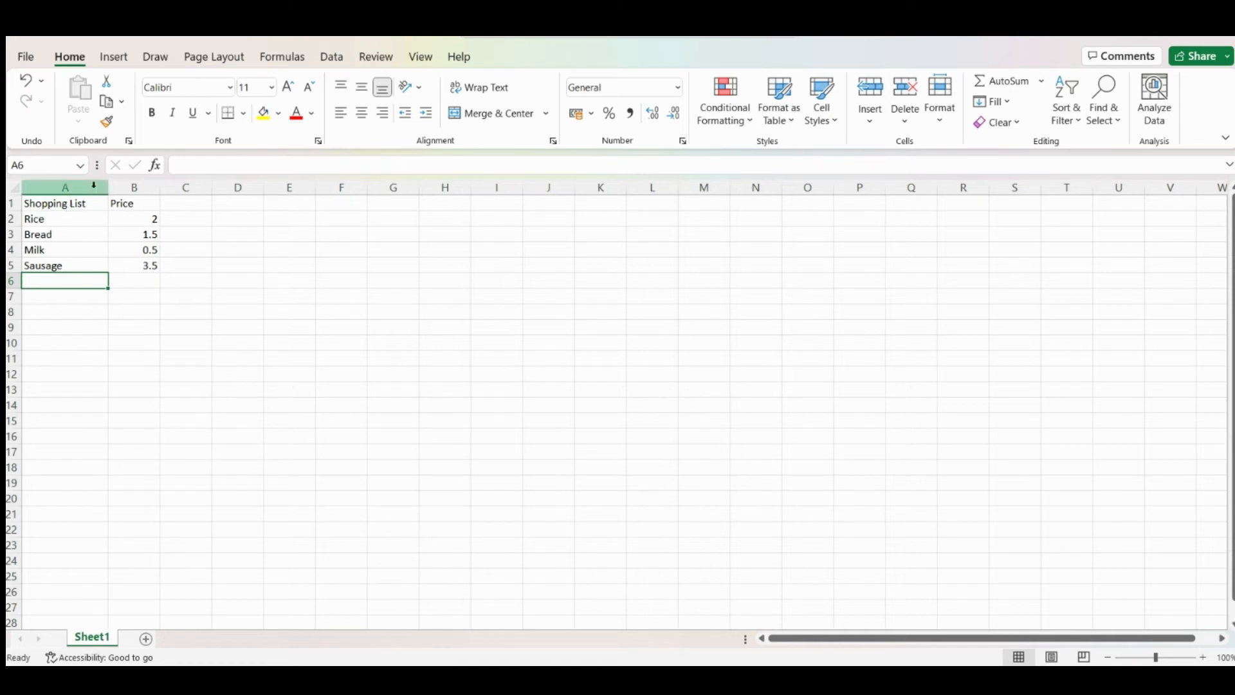
left_click(26, 80)
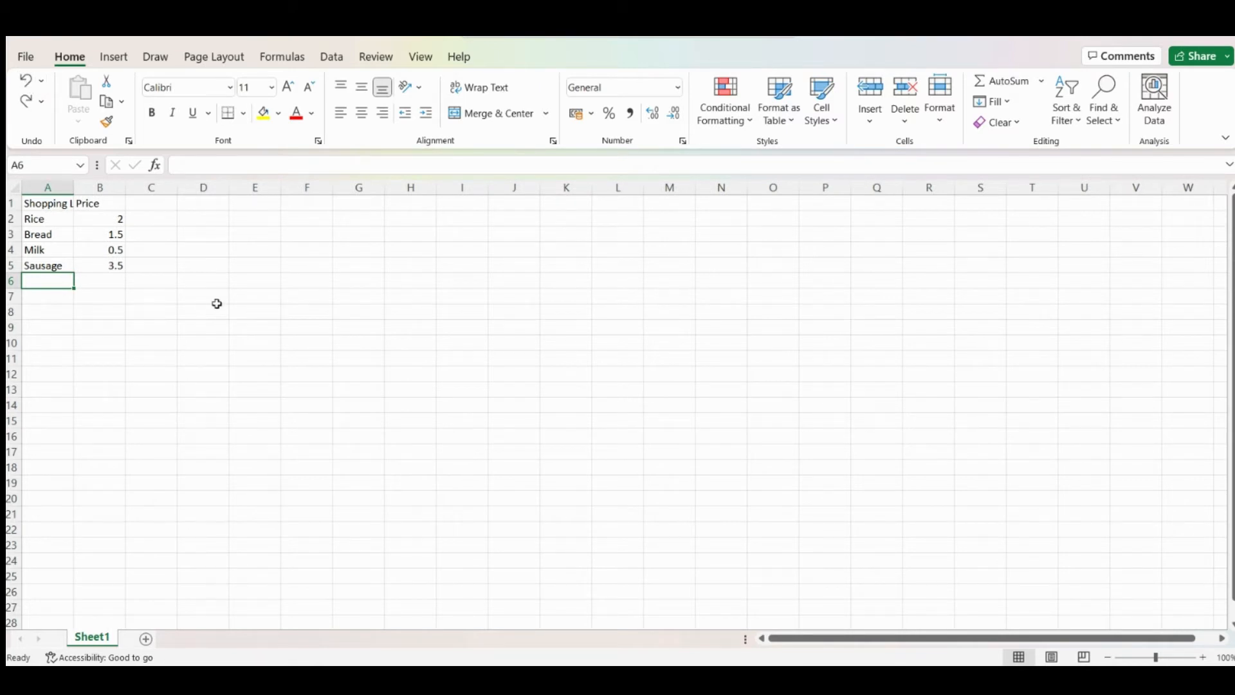
- AutoFit the width of column A to its contents
double_click(75, 187)
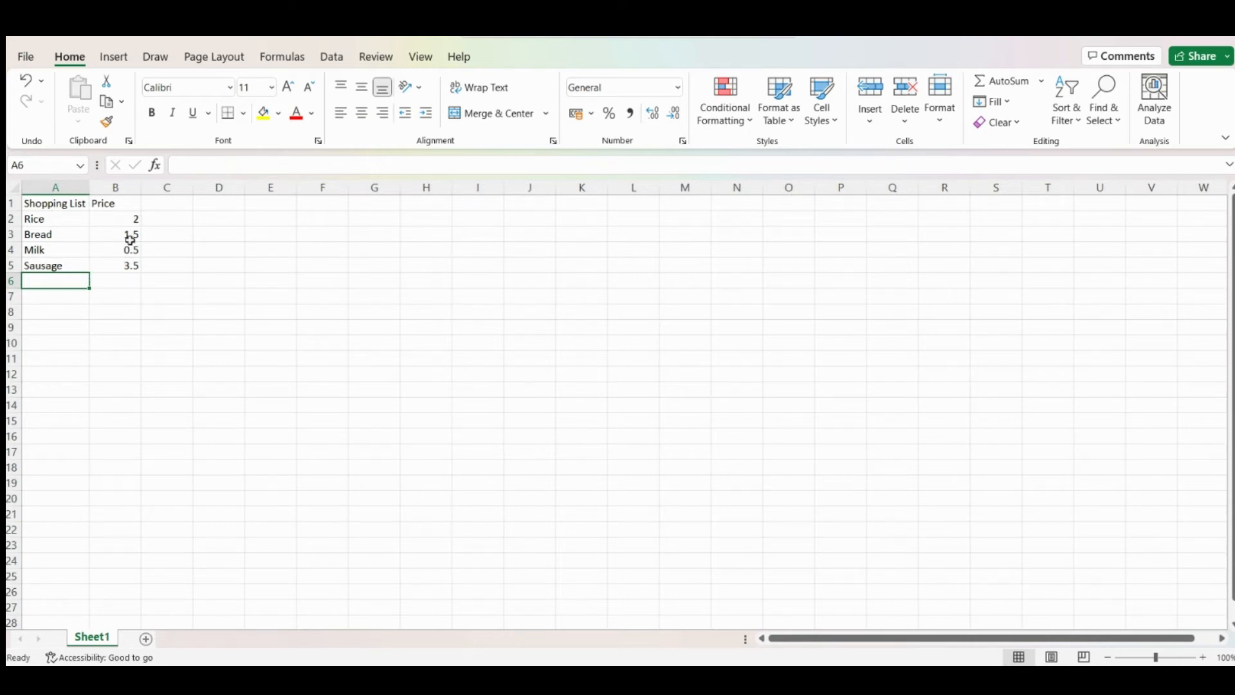
- Total the prices in cell B6 with AutoSum over B2:B5 and review the formula's range
left_click(117, 280)
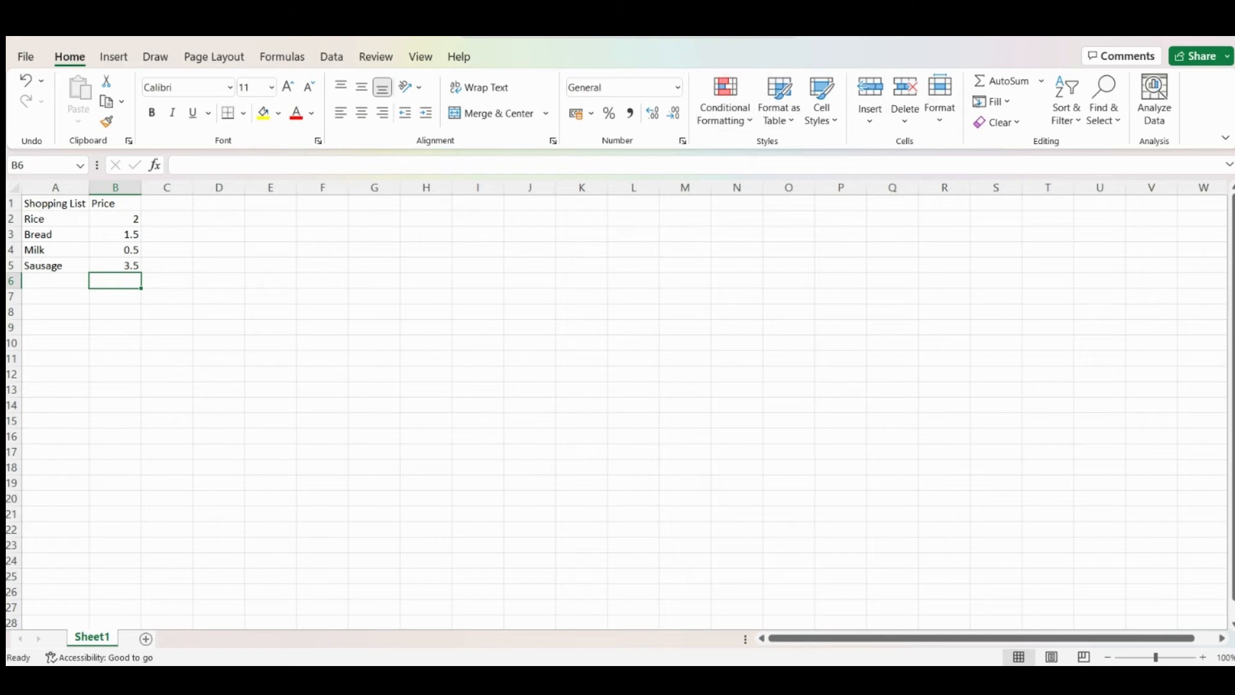
left_click(1024, 86)
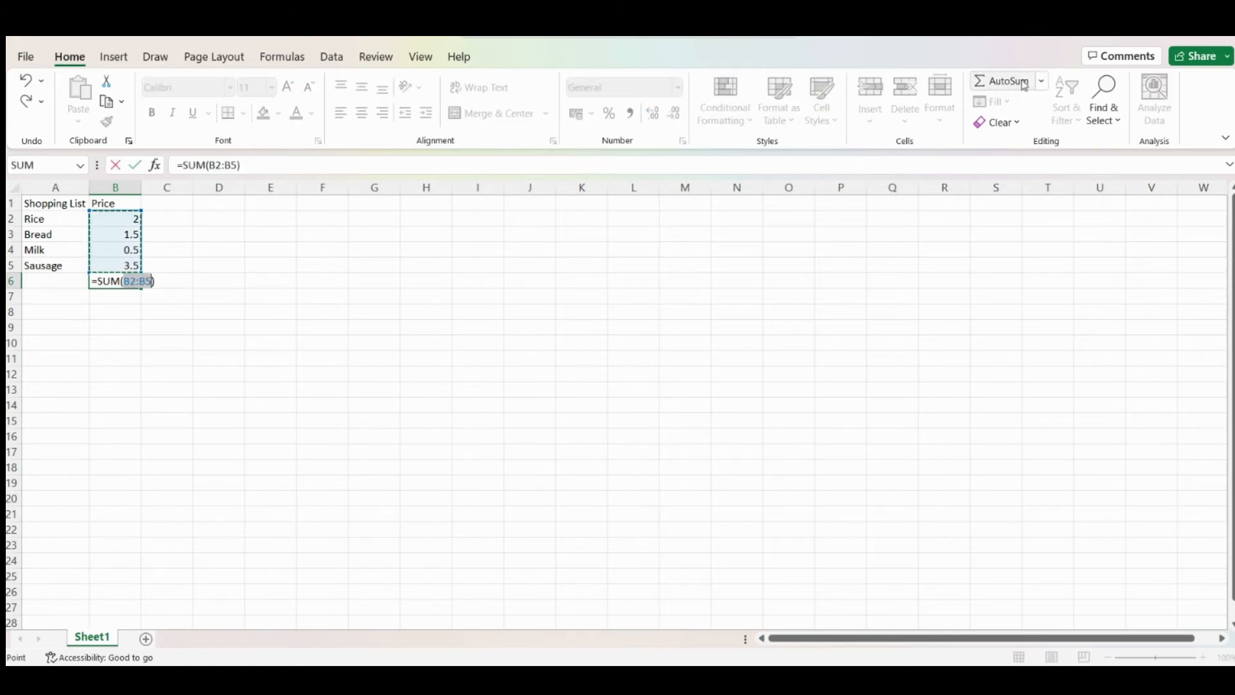
left_click(135, 166)
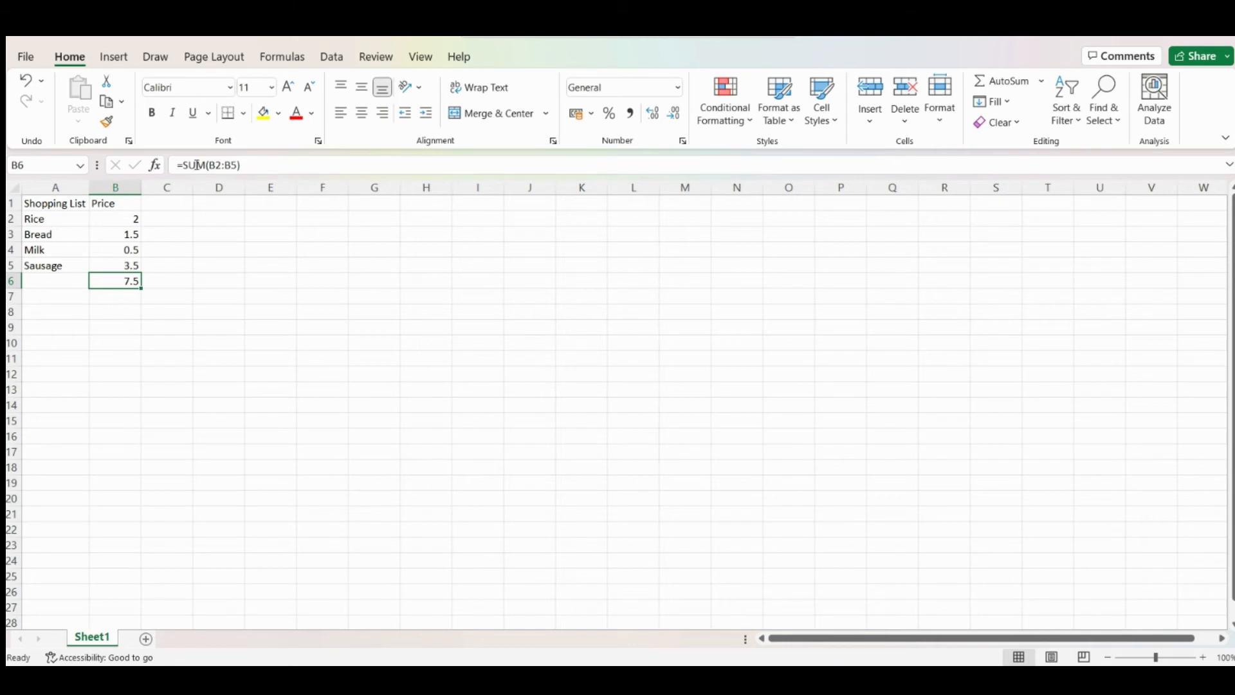
left_click(258, 161)
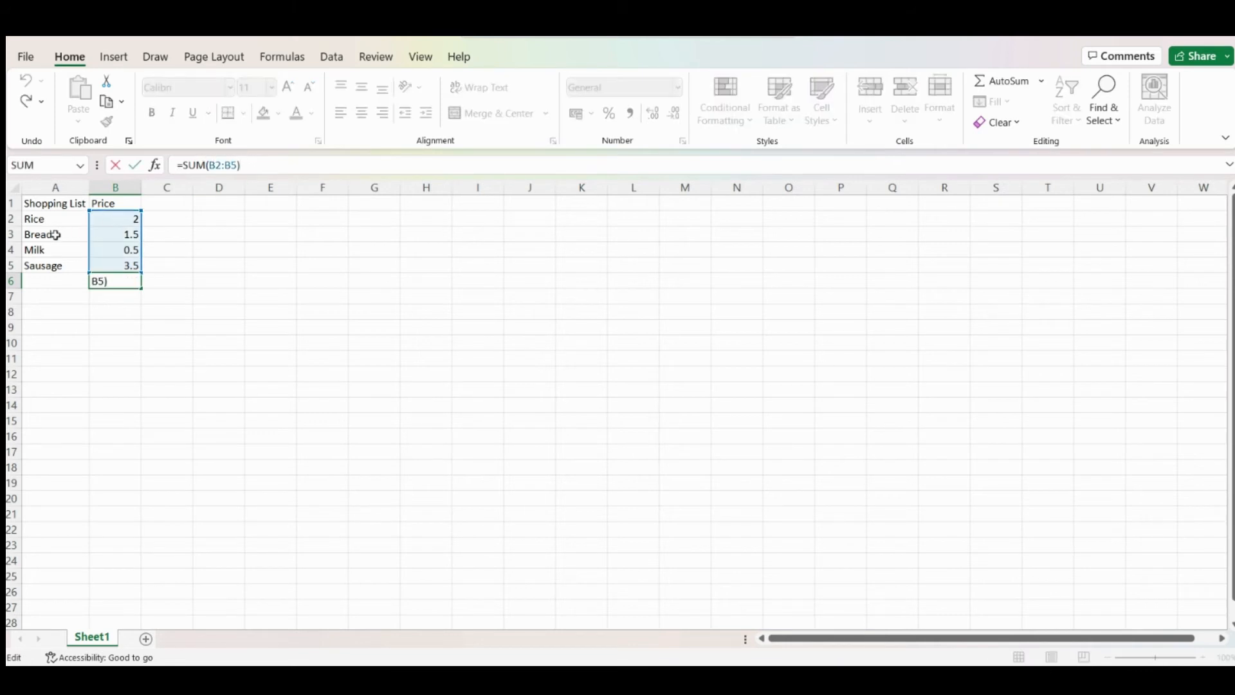
left_click(135, 164)
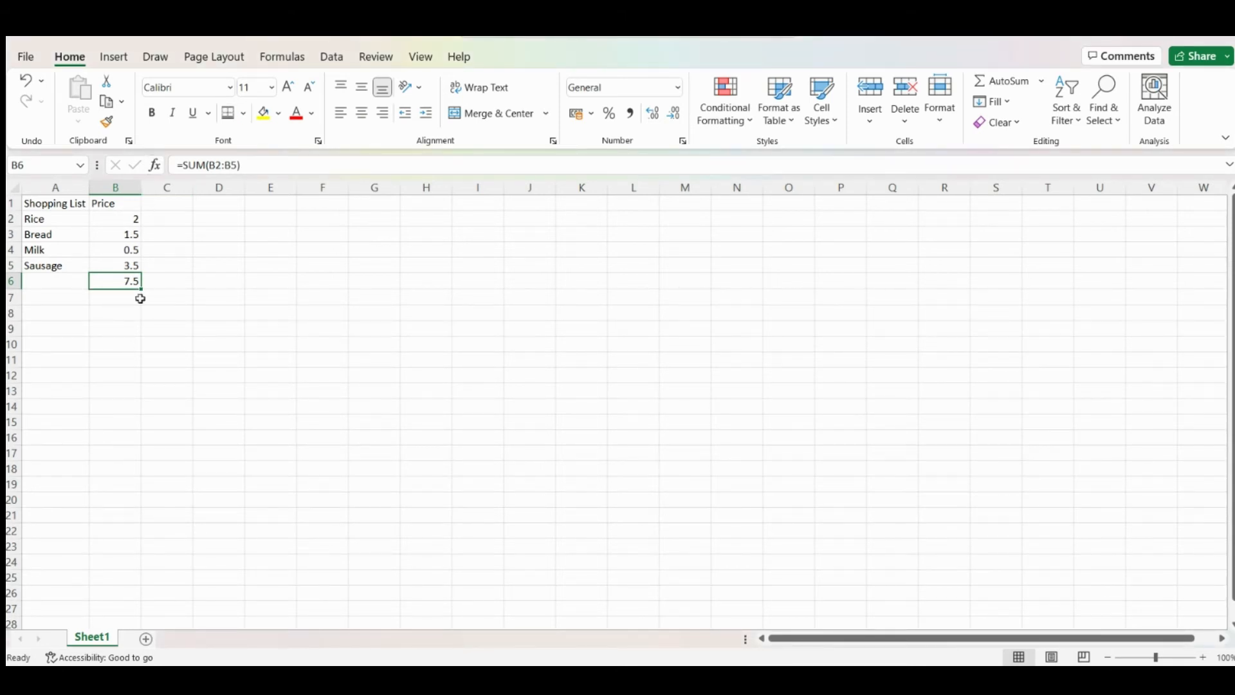
- Format the total in cell B6 as bold with a single top border and a double bottom border
left_click(150, 115)
left_click(118, 307)
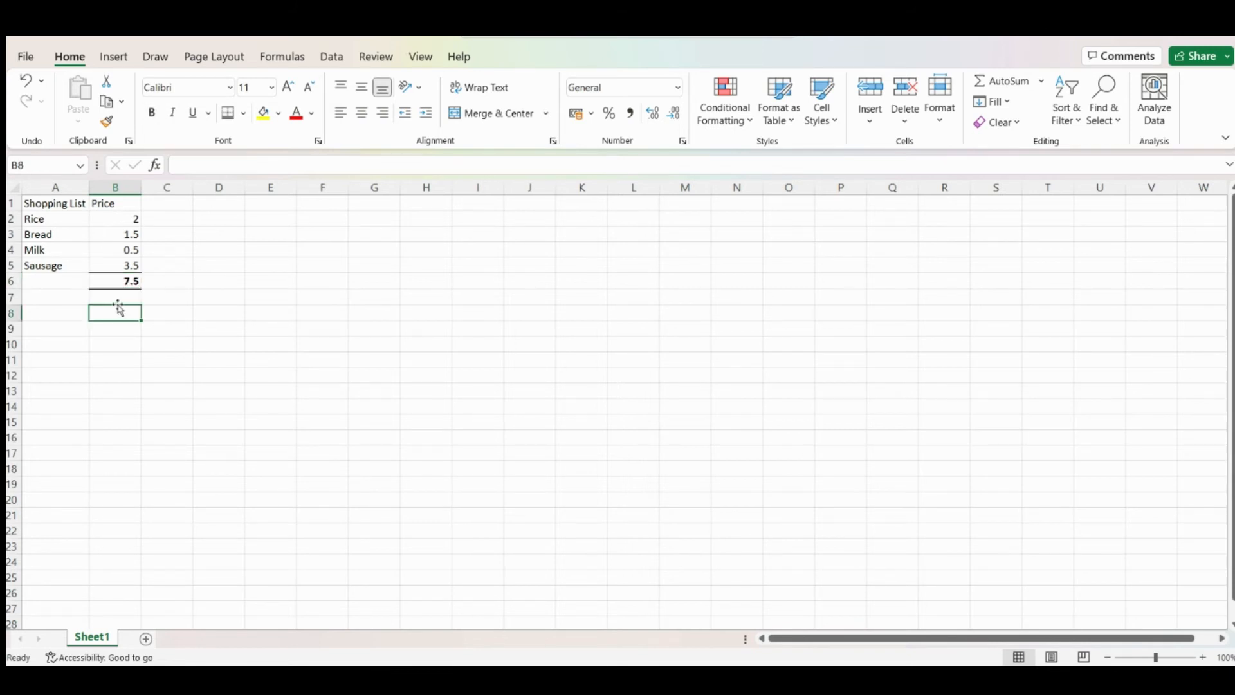
left_click(114, 283)
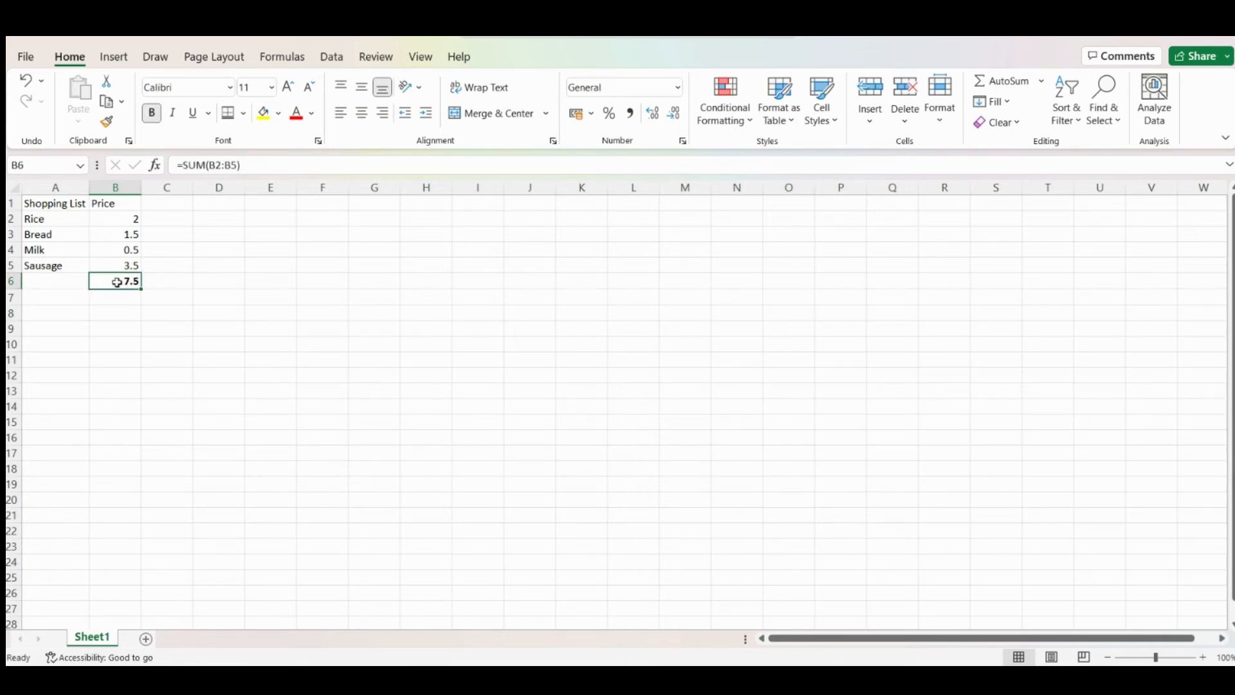
left_click(69, 281)
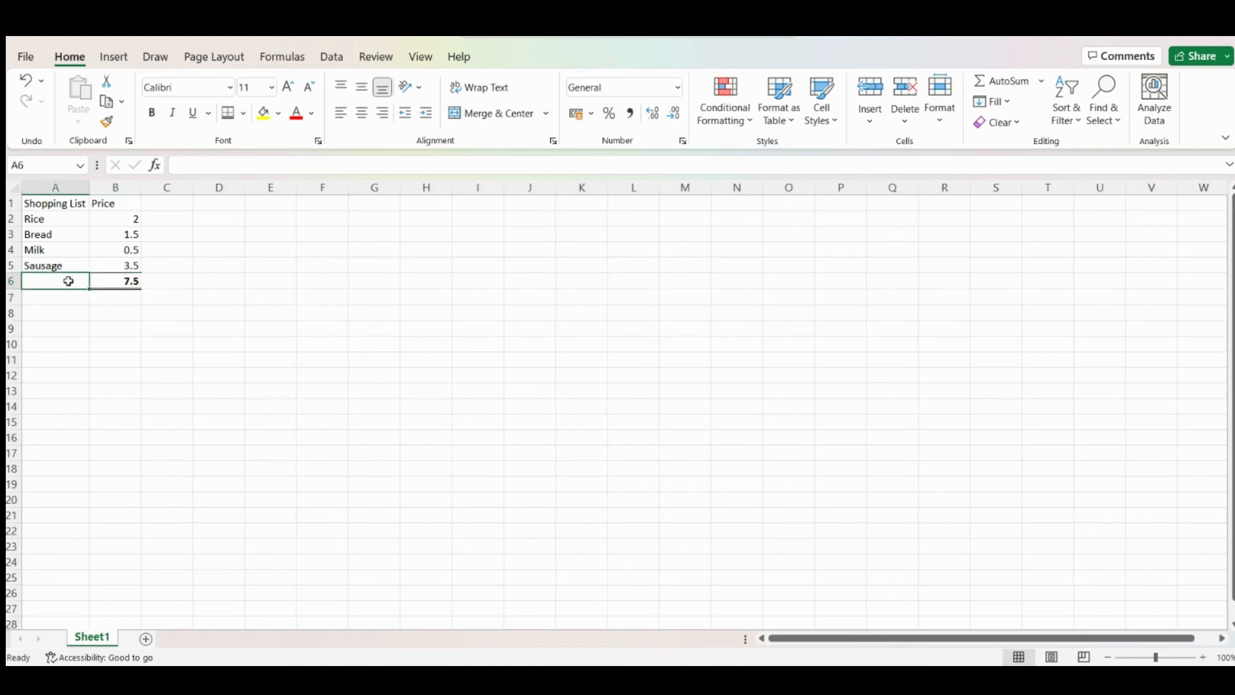
- Enter the label "Total" in cell A6 beside the summed price and make it bold
type("To")
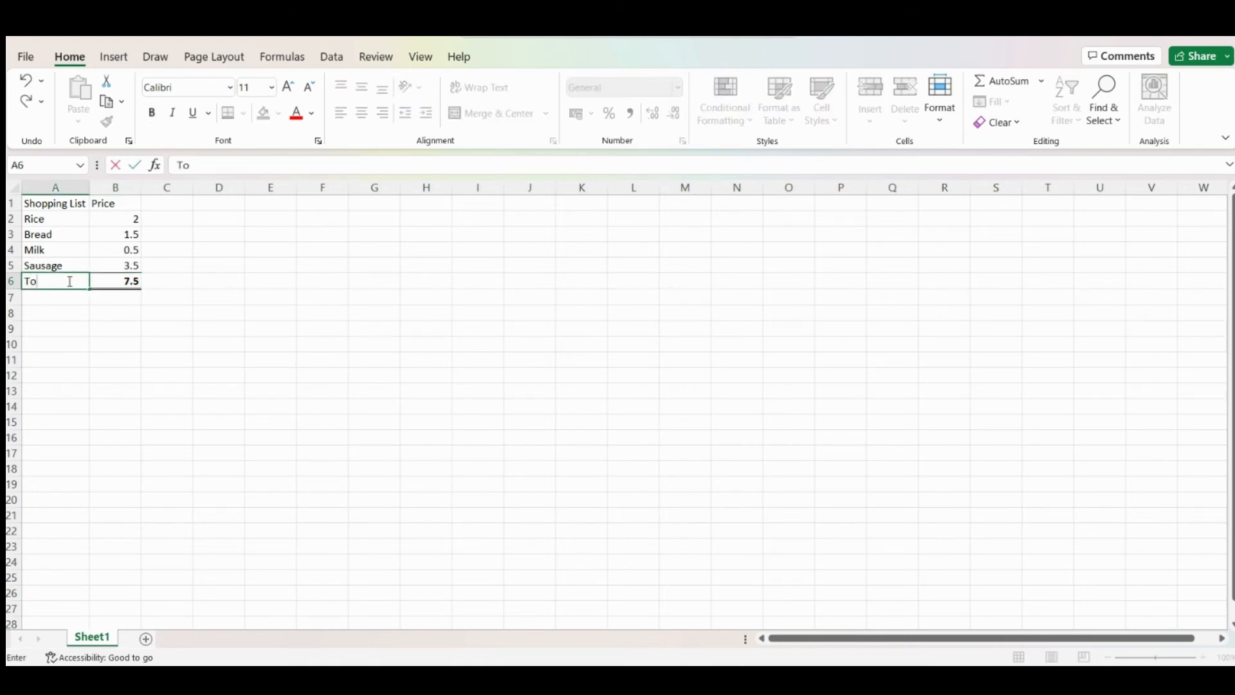
type("tal")
left_click(144, 325)
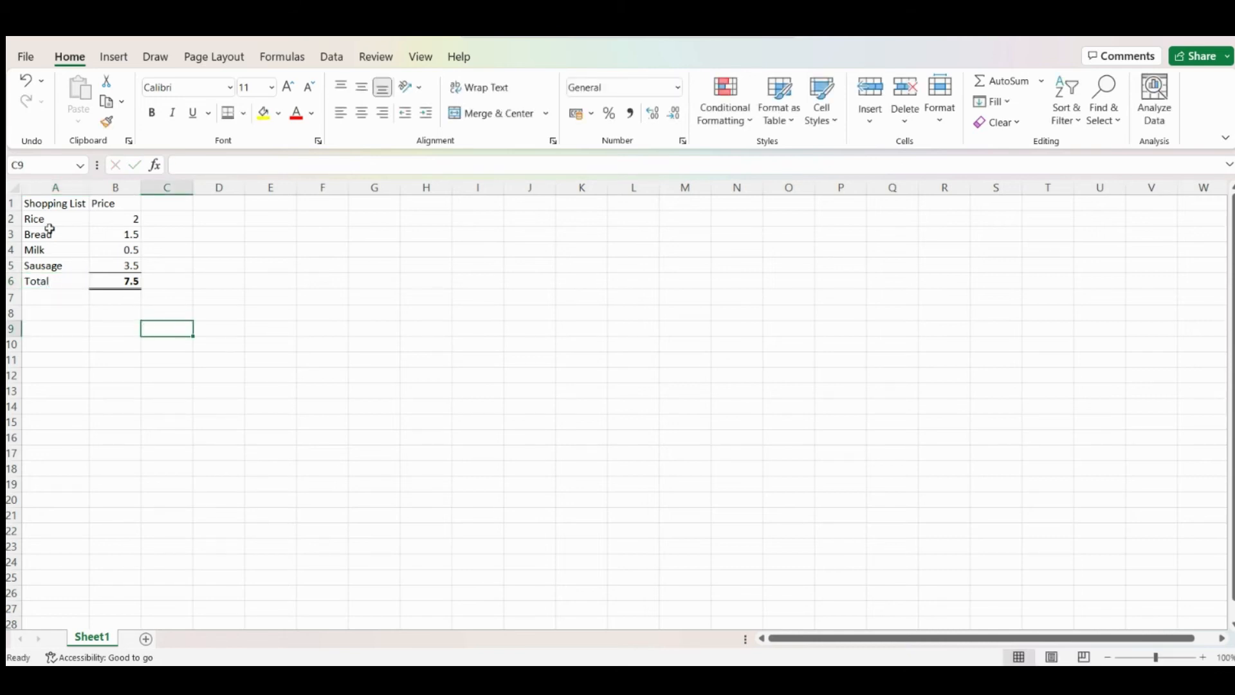
left_click(49, 282)
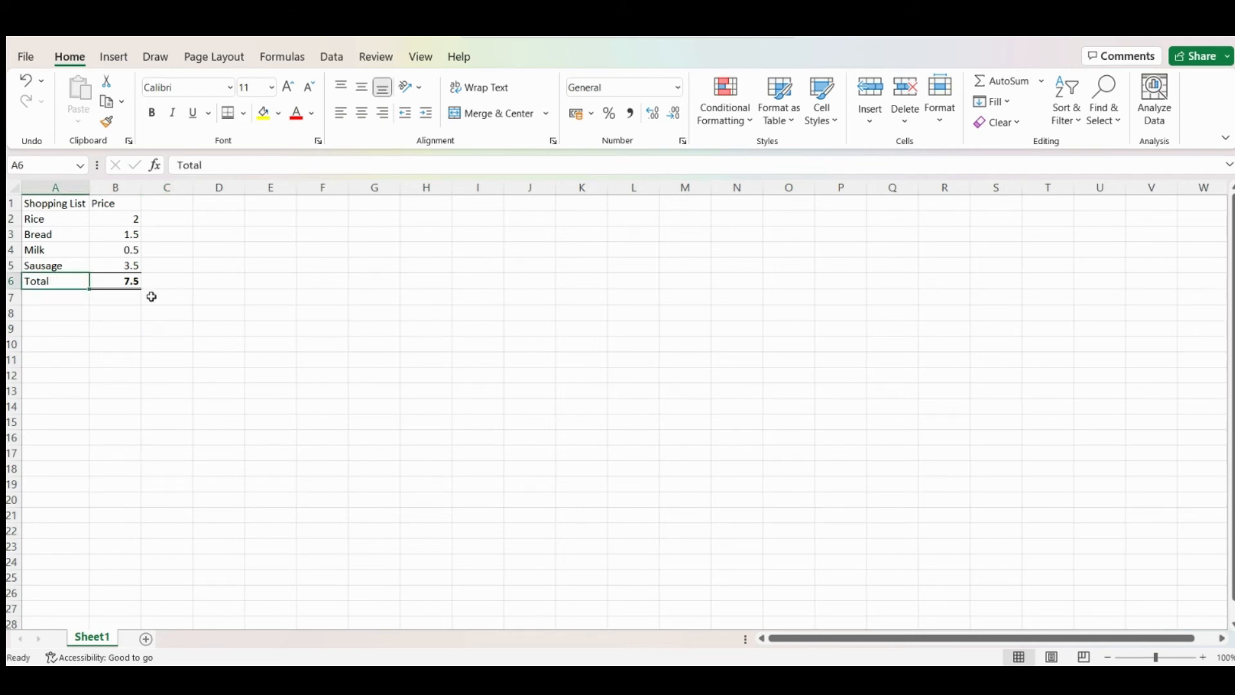
left_click(155, 118)
left_click(65, 296)
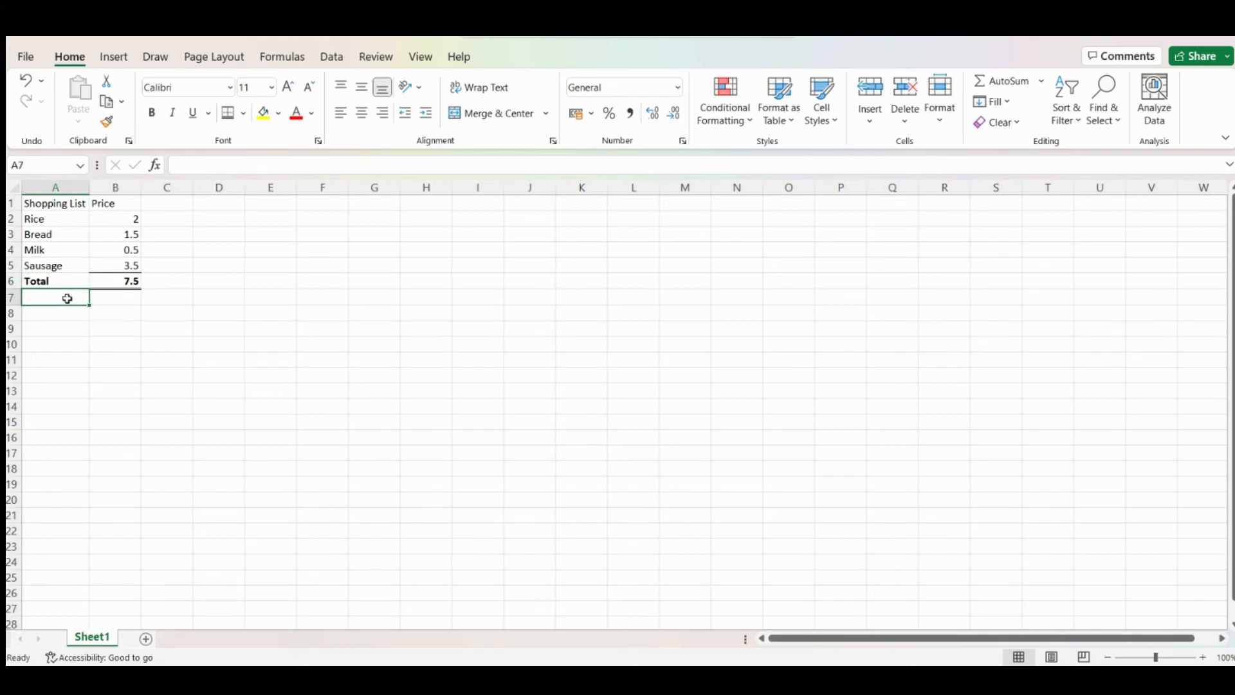
left_click(56, 283)
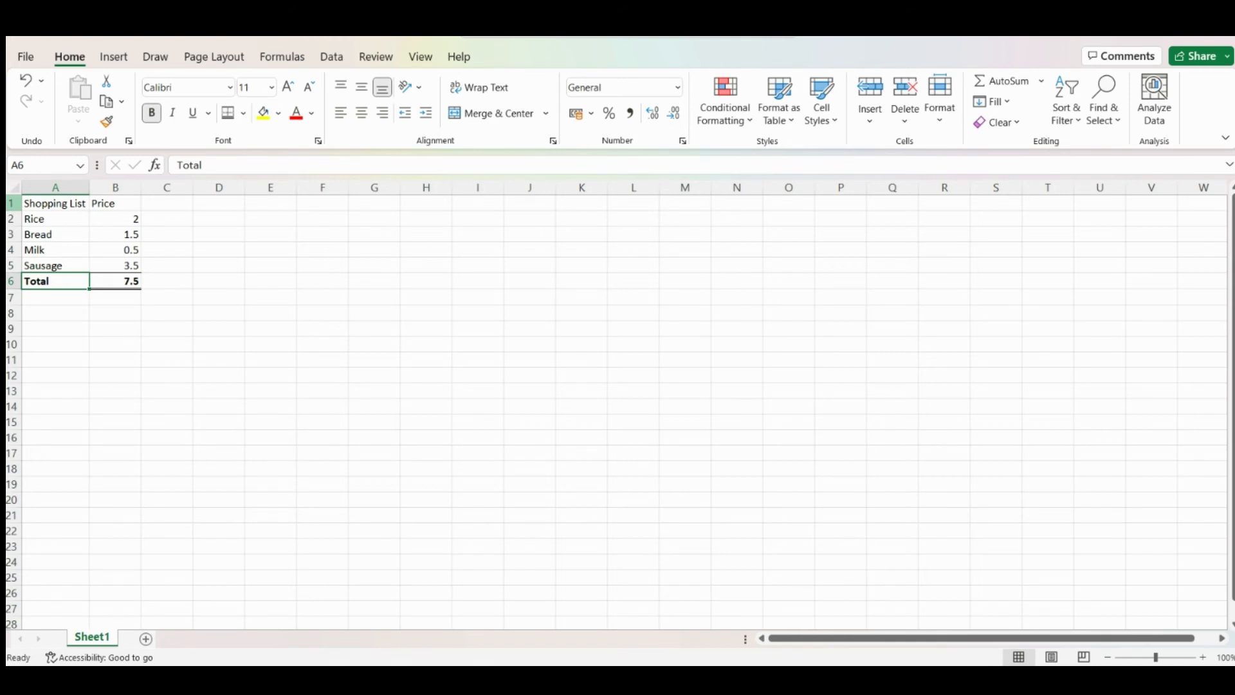
- Make the whole header row 1, with "Shopping List" and "Price", bold
left_click(11, 204)
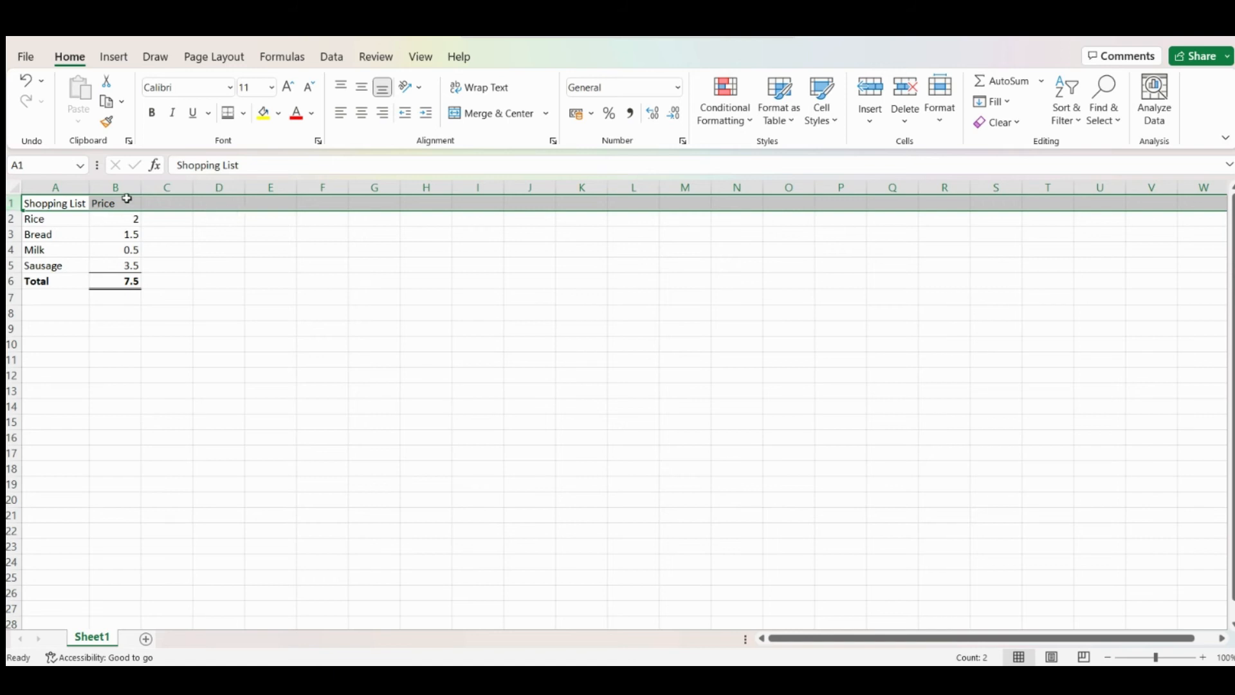
left_click(153, 114)
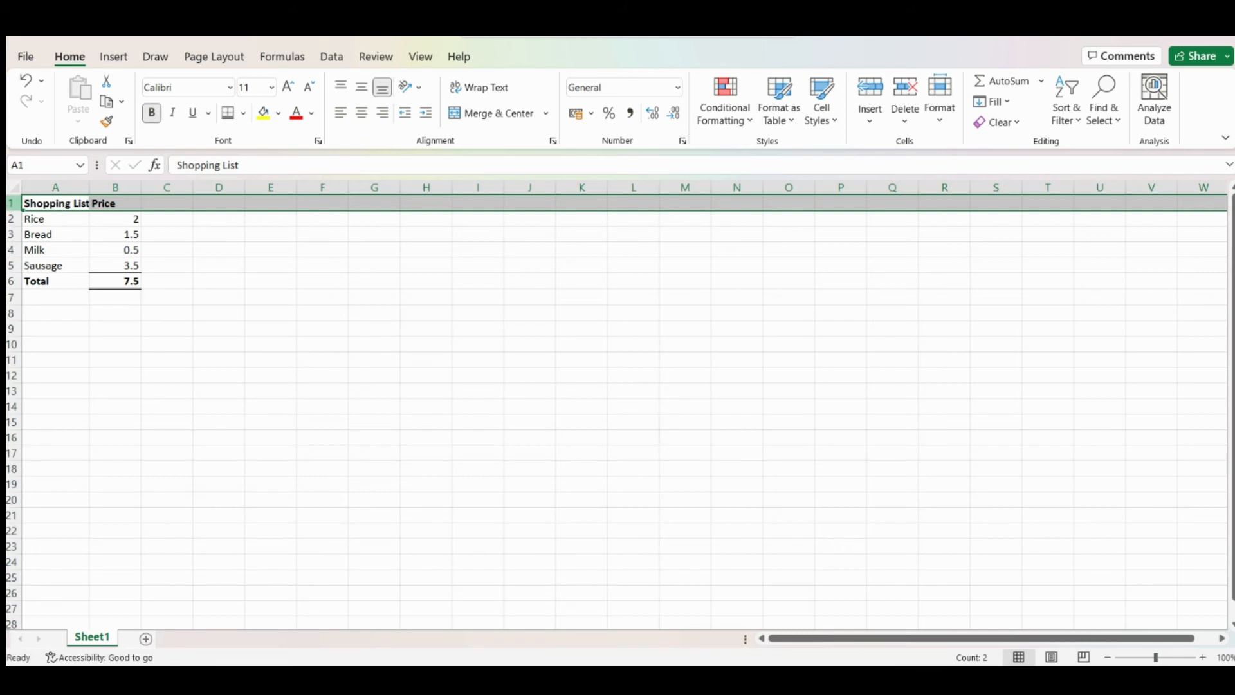
- Try entering sample text in cell C1 to test the header row's bold formatting, and clear it
left_click(178, 204)
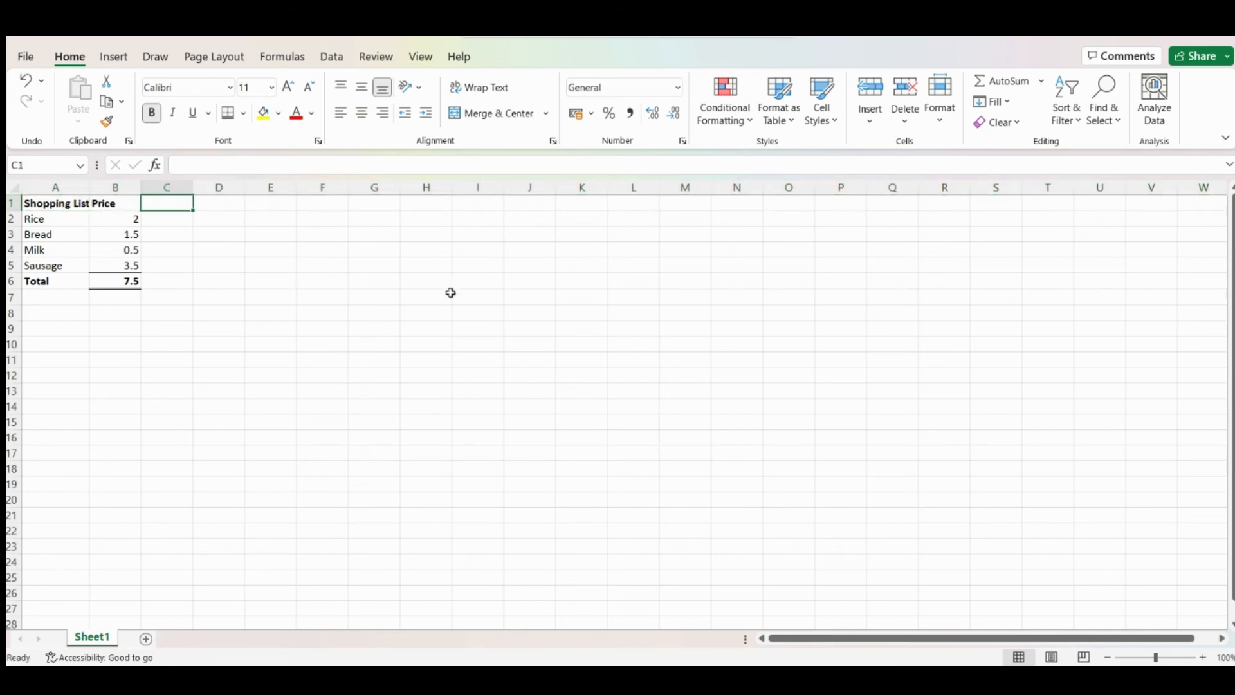
type("sice")
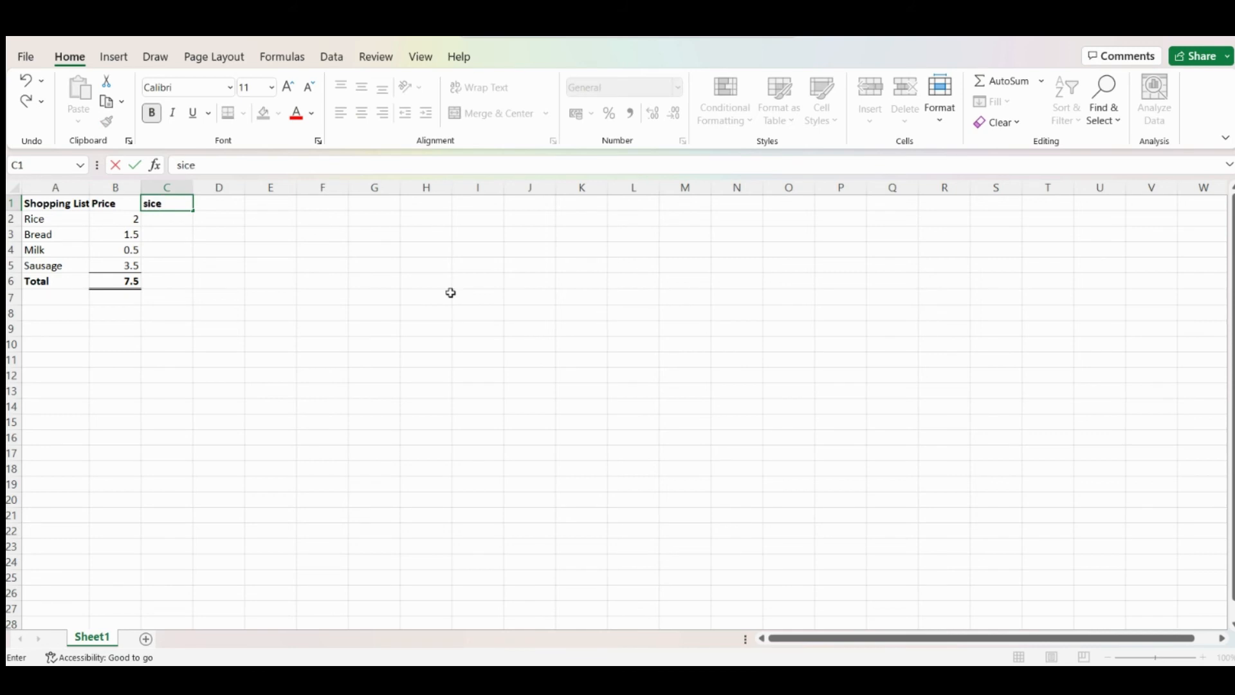
key("BackSpace")
key("BackSpace")
key("BackSpace")
left_click(111, 313)
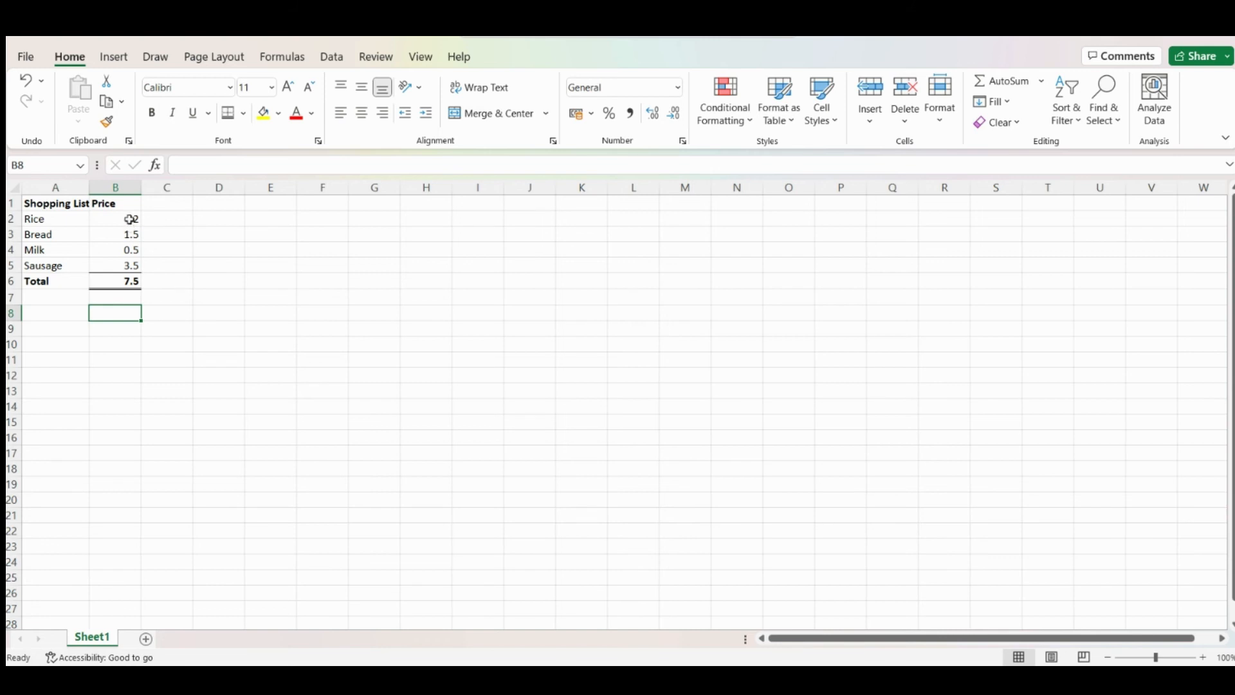
- Format the prices and the total in B2:B6 with two decimal places
left_click_drag(130, 218, 128, 283)
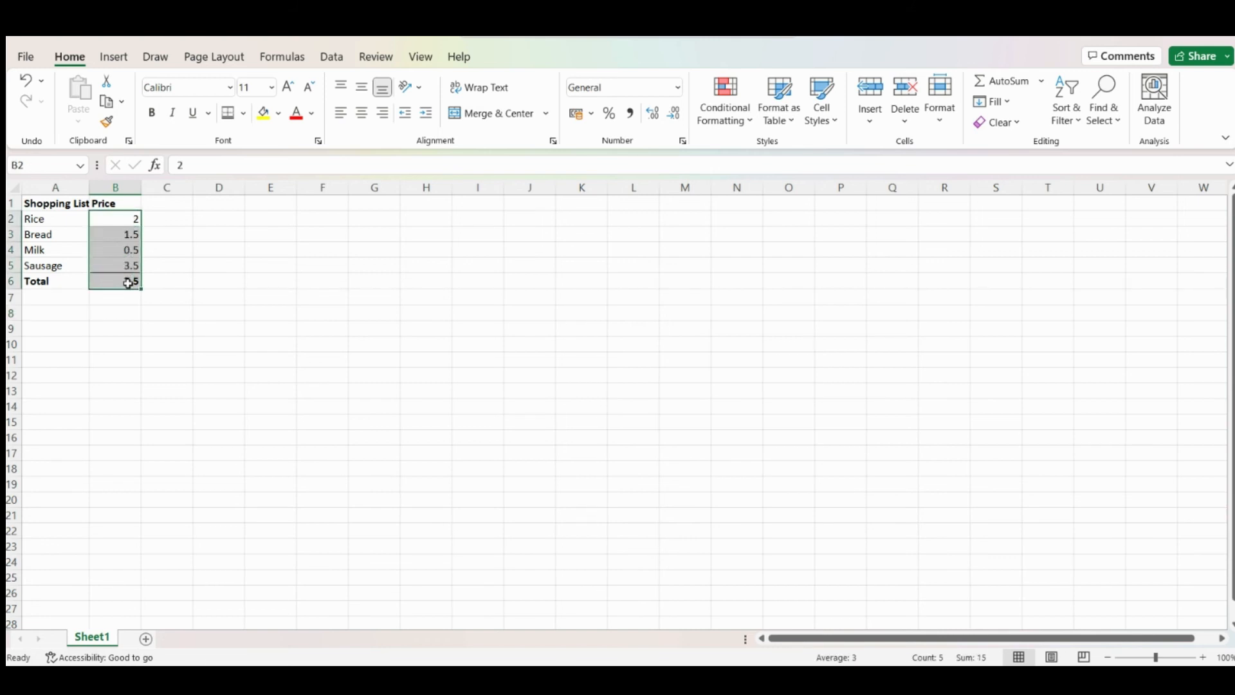
left_click(653, 115)
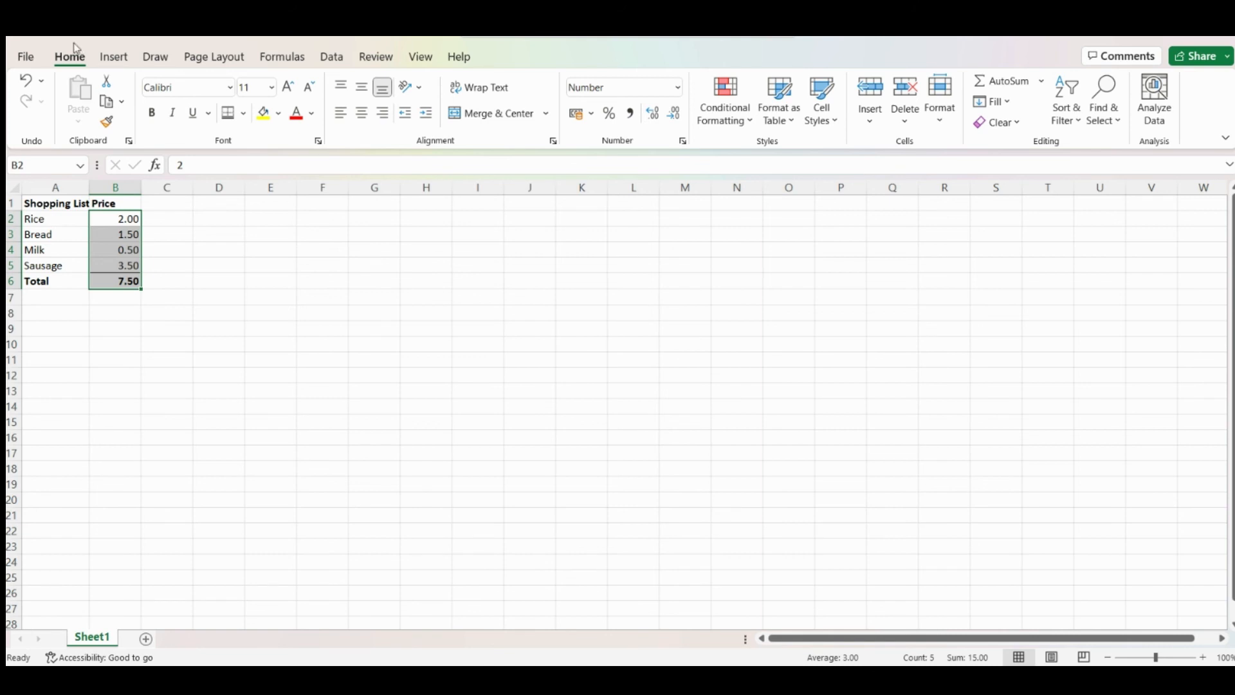
- Try reducing the values in B2:B6 to zero decimal places, and restore two decimal places
left_click(674, 116)
left_click(675, 116)
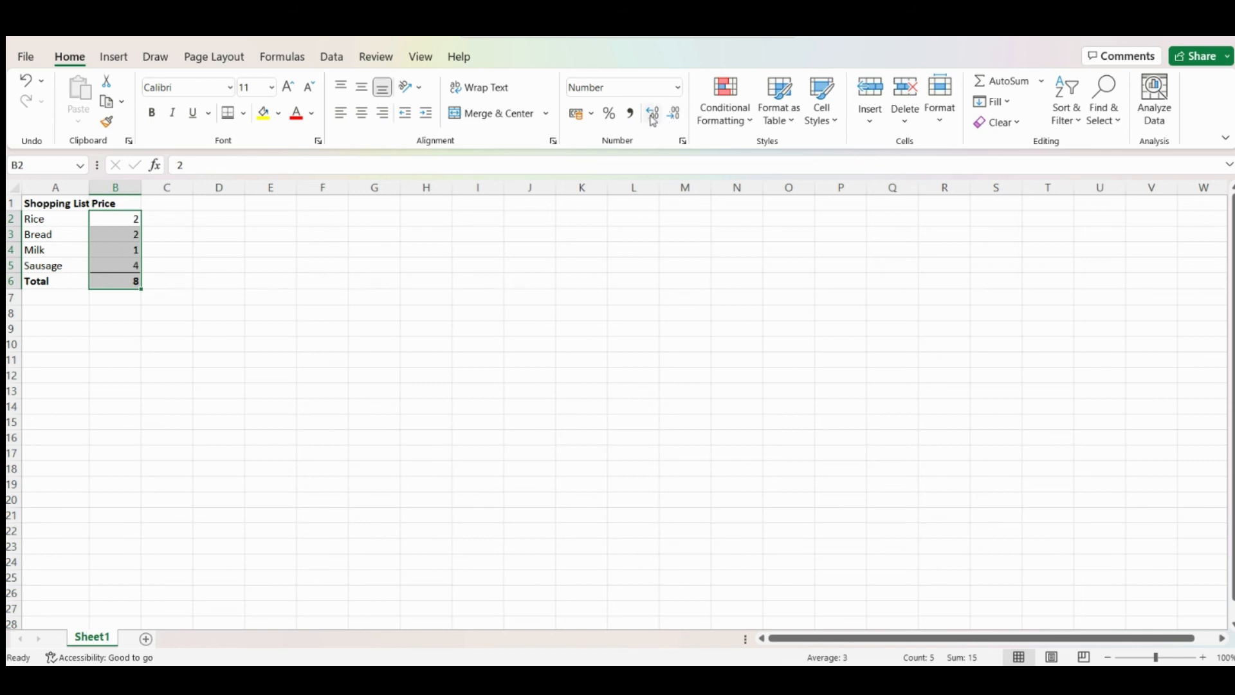
left_click(653, 115)
left_click(653, 115)
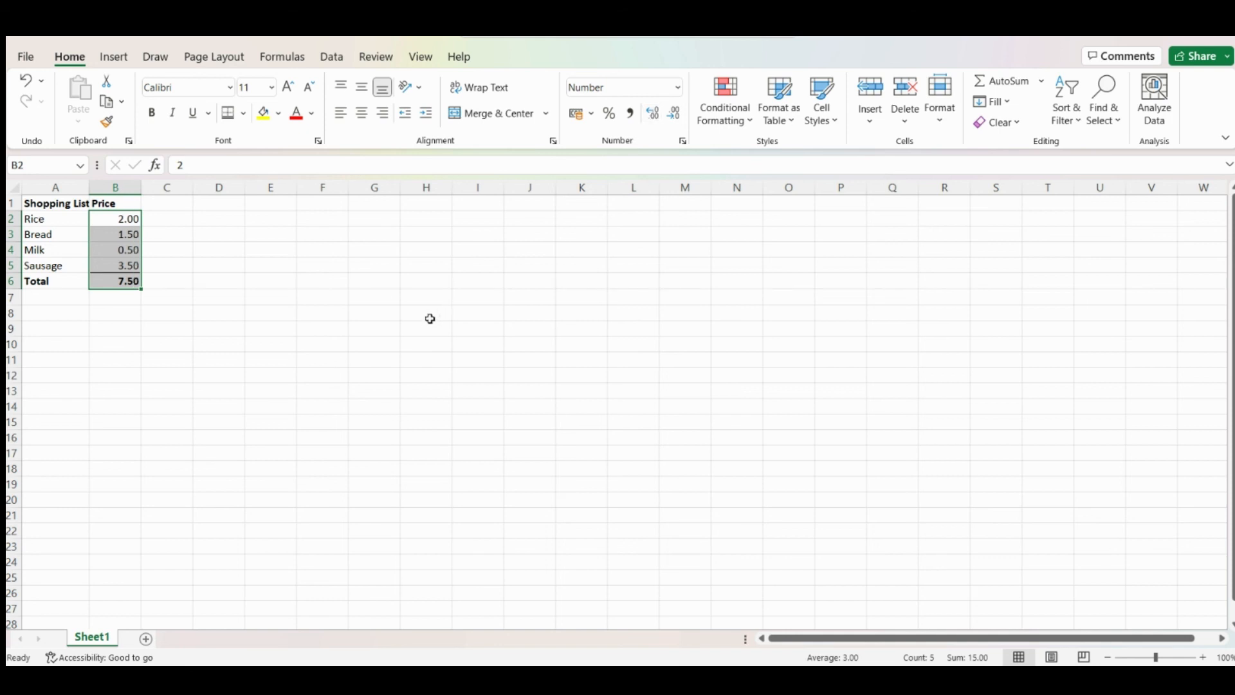
- AutoFit column A to the bold "Shopping List" heading and deselect the price range
double_click(87, 189)
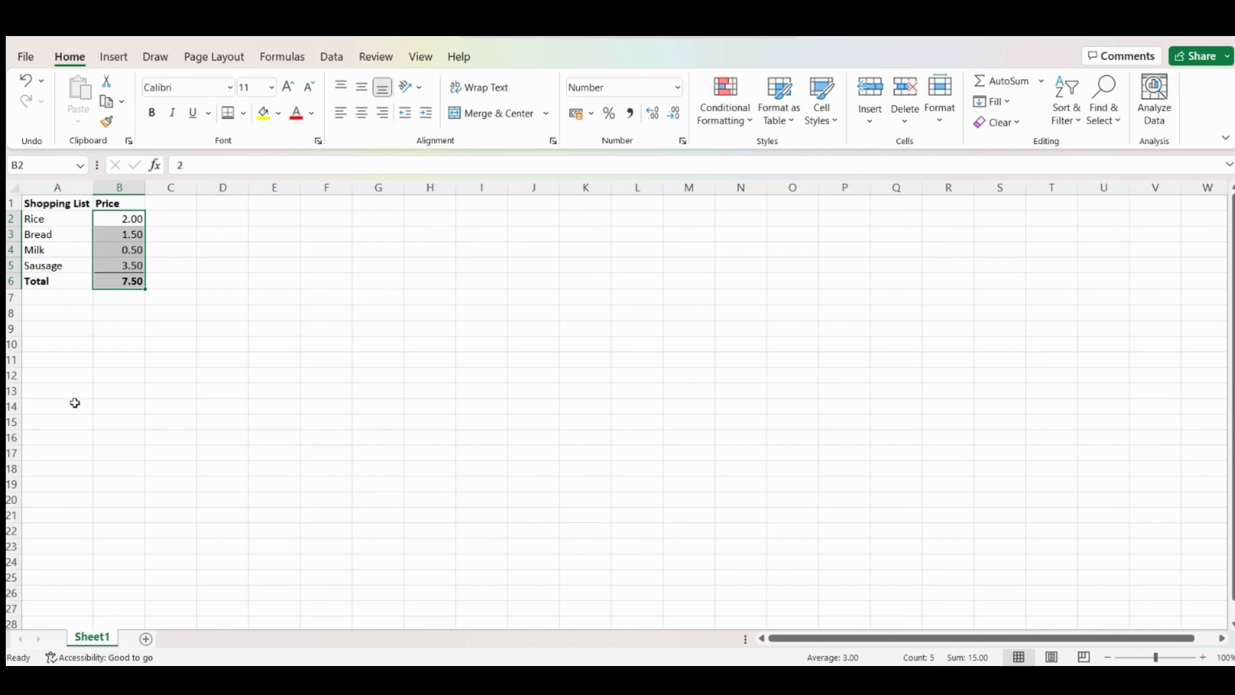
left_click(215, 352)
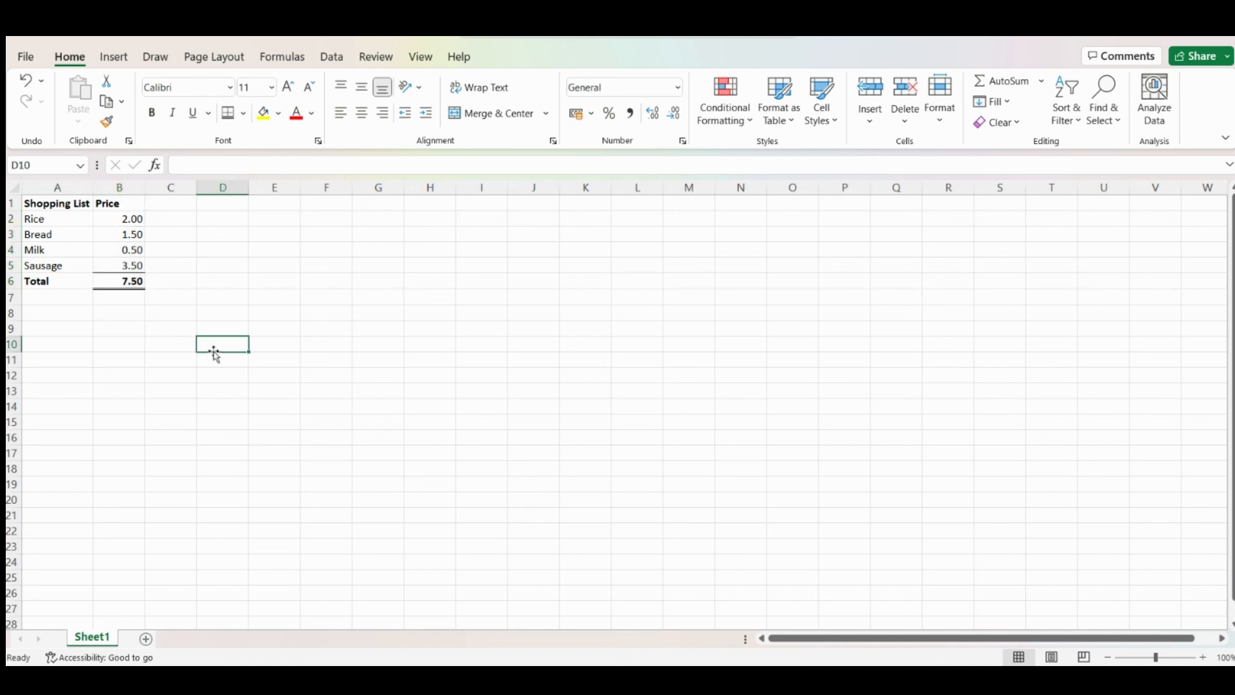